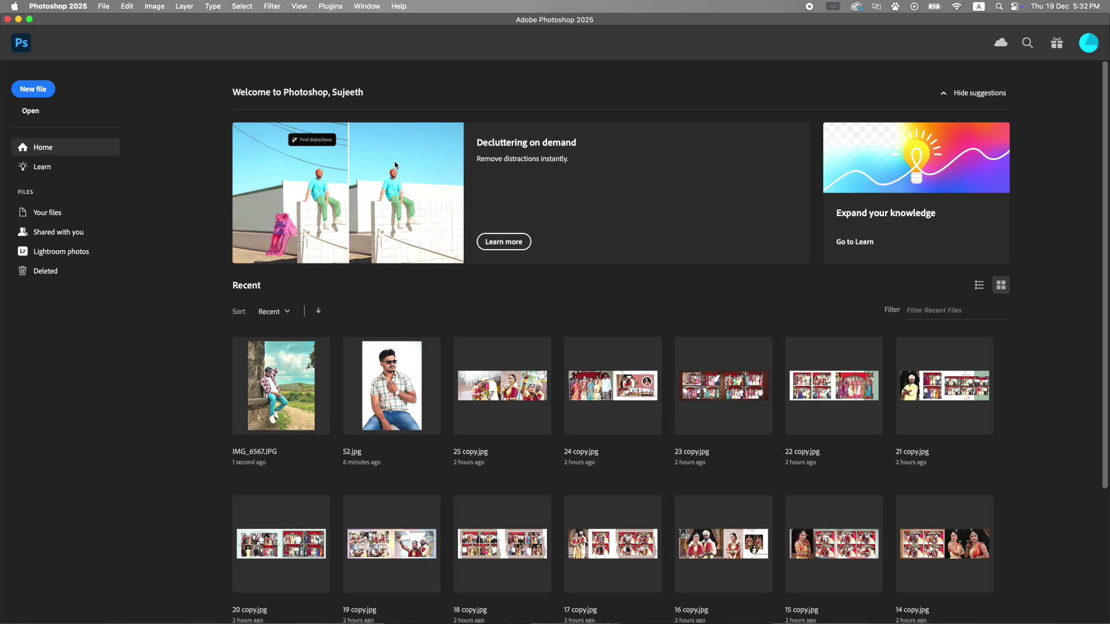
Create a new 1500 x 1500 px document at 300 ppi and fill its background with black
{"action": "left_click", "coordinate": [41, 90]}
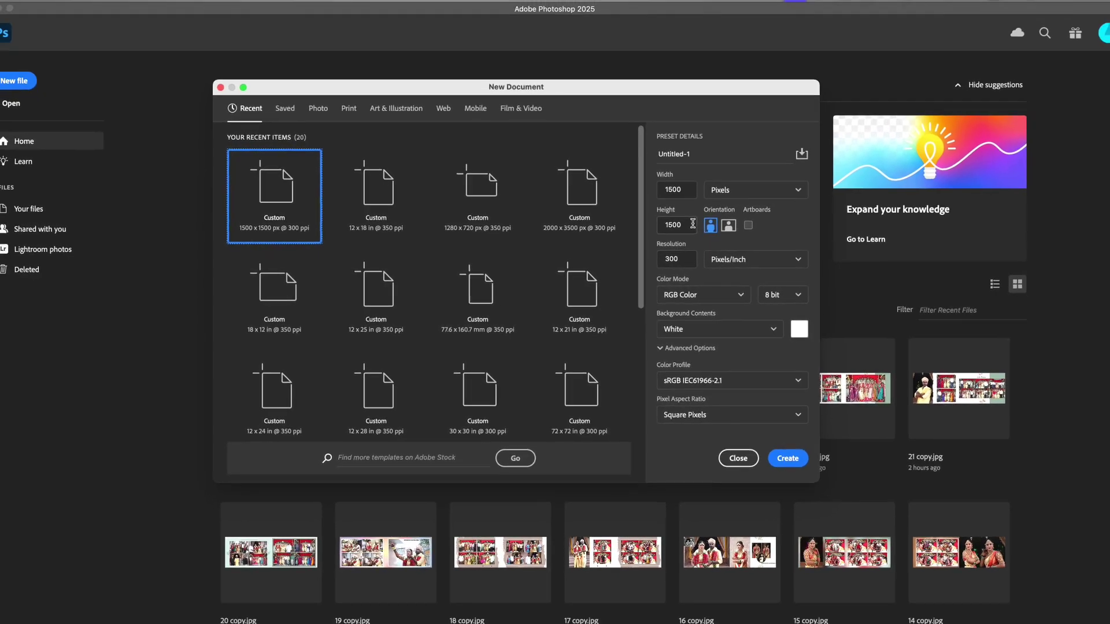
{"action": "left_click", "coordinate": [773, 453]}
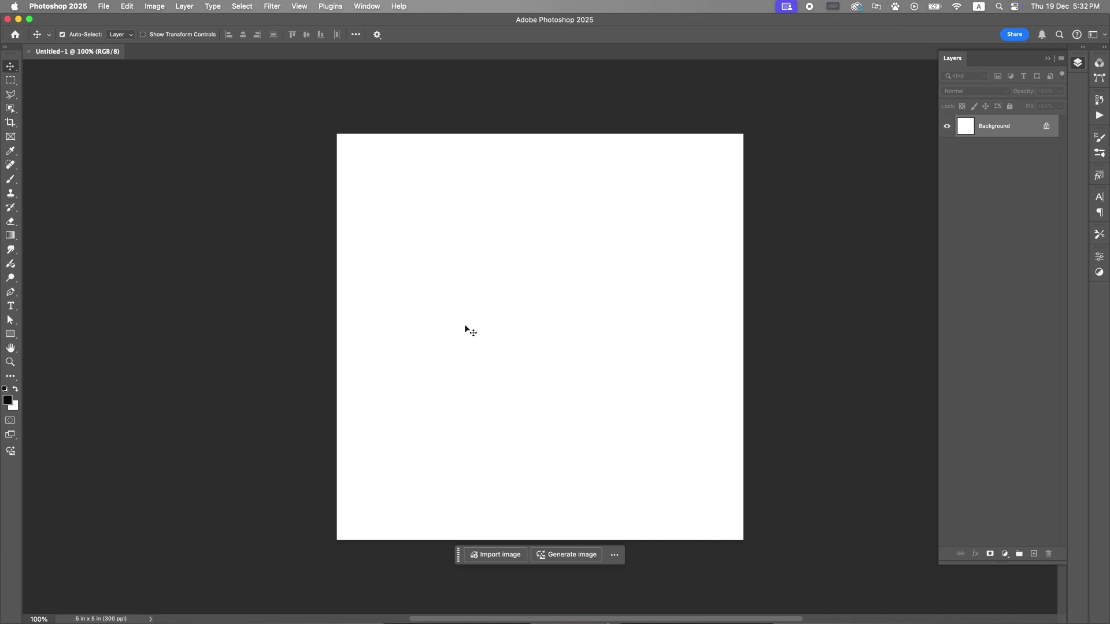
{"action": "key", "text": "super+BackSpace"}
{"action": "left_click", "coordinate": [15, 390]}
{"action": "key", "text": "super+BackSpace"}
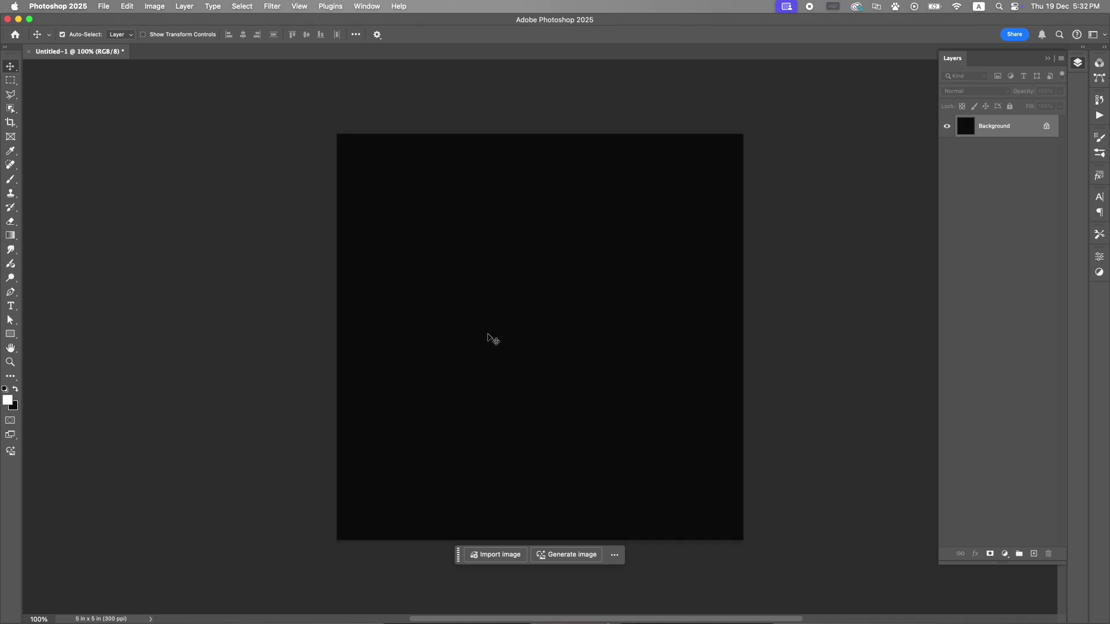
Place the IMG_6621 photo from the Downloads folder into the black document
{"action": "scroll", "coordinate": [488, 334], "scroll_direction": "right", "scroll_amount": 2}
{"action": "scroll", "coordinate": [488, 334], "scroll_direction": "down", "scroll_amount": 1}
{"action": "scroll", "coordinate": [488, 334], "scroll_direction": "left", "scroll_amount": 1}
{"action": "mouse_move", "coordinate": [194, 623]}
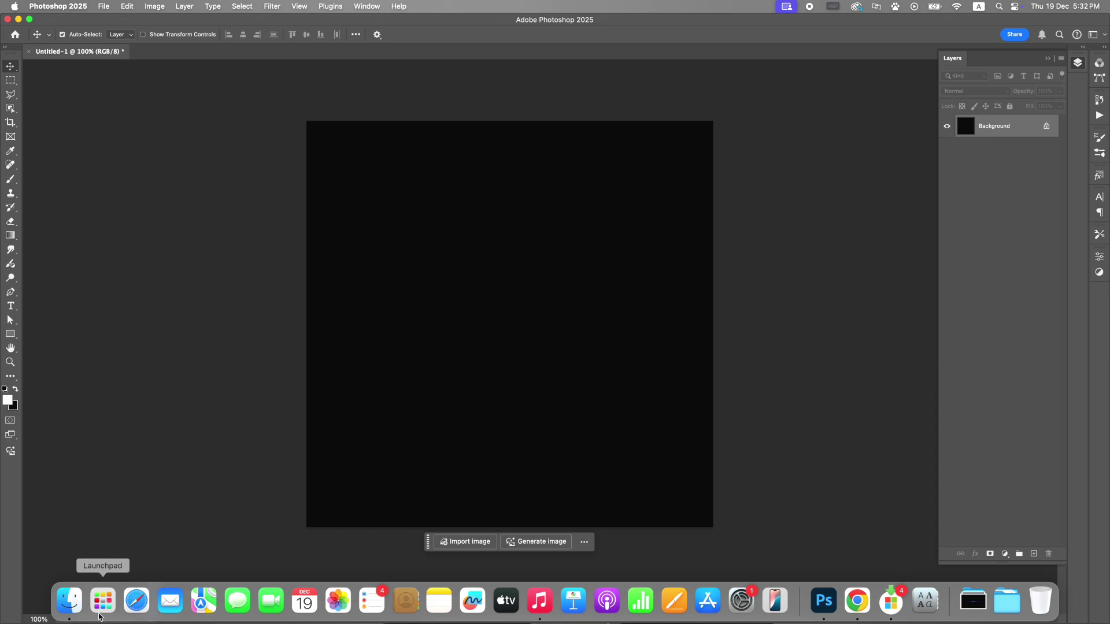
{"action": "left_click", "coordinate": [69, 601]}
{"action": "scroll", "coordinate": [620, 271], "scroll_direction": "down", "scroll_amount": 15}
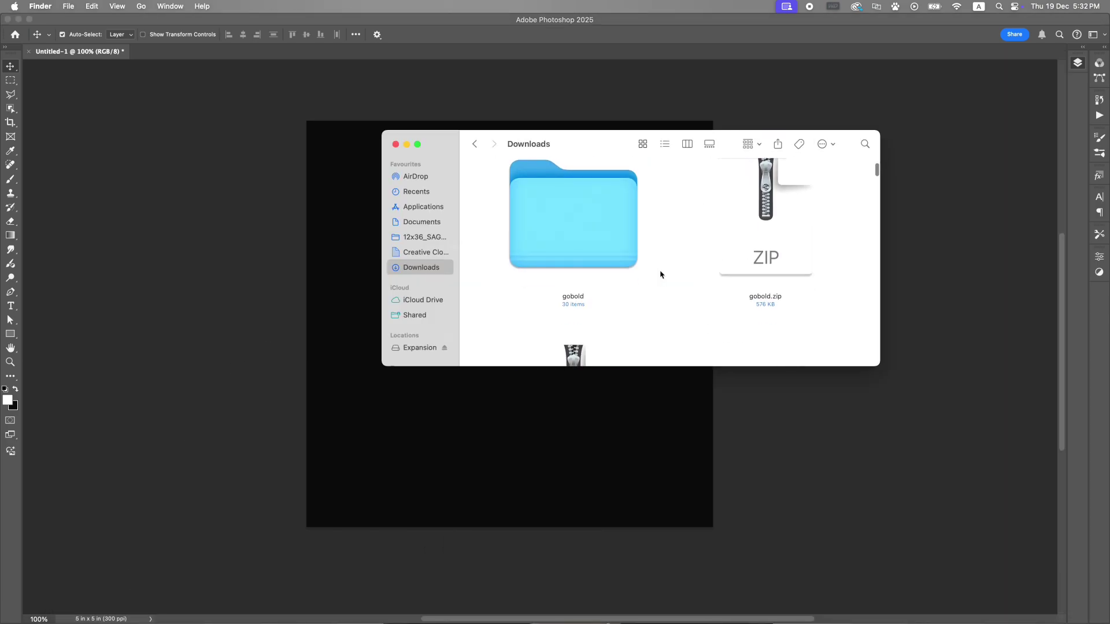
{"action": "left_click_drag", "start_coordinate": [598, 290], "coordinate": [601, 364]}
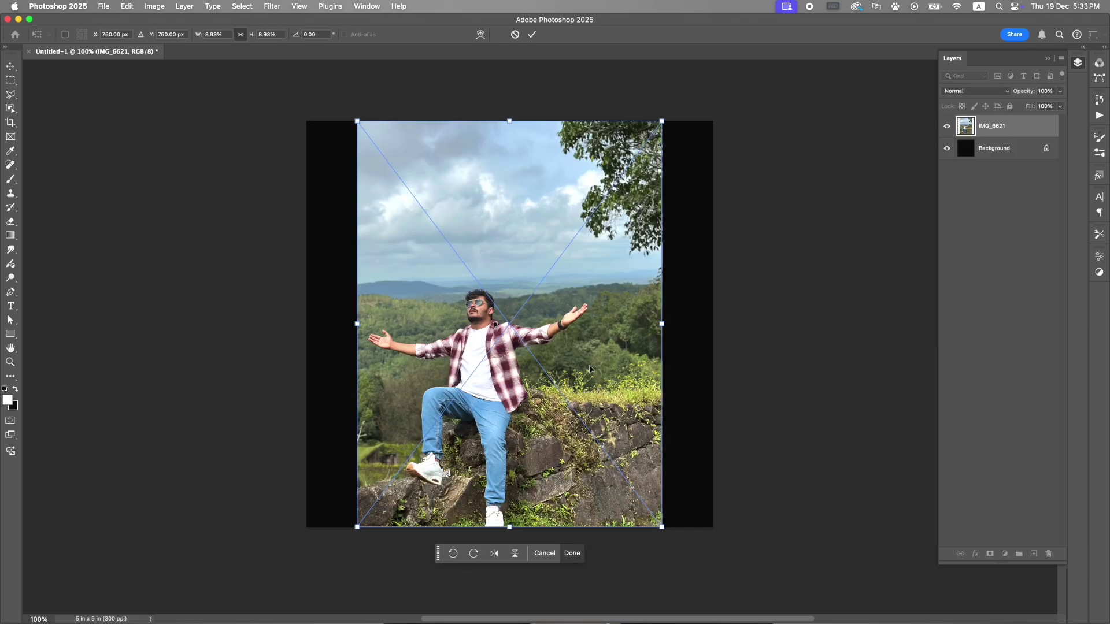
{"action": "scroll", "coordinate": [588, 369], "scroll_direction": "down", "scroll_amount": 3}
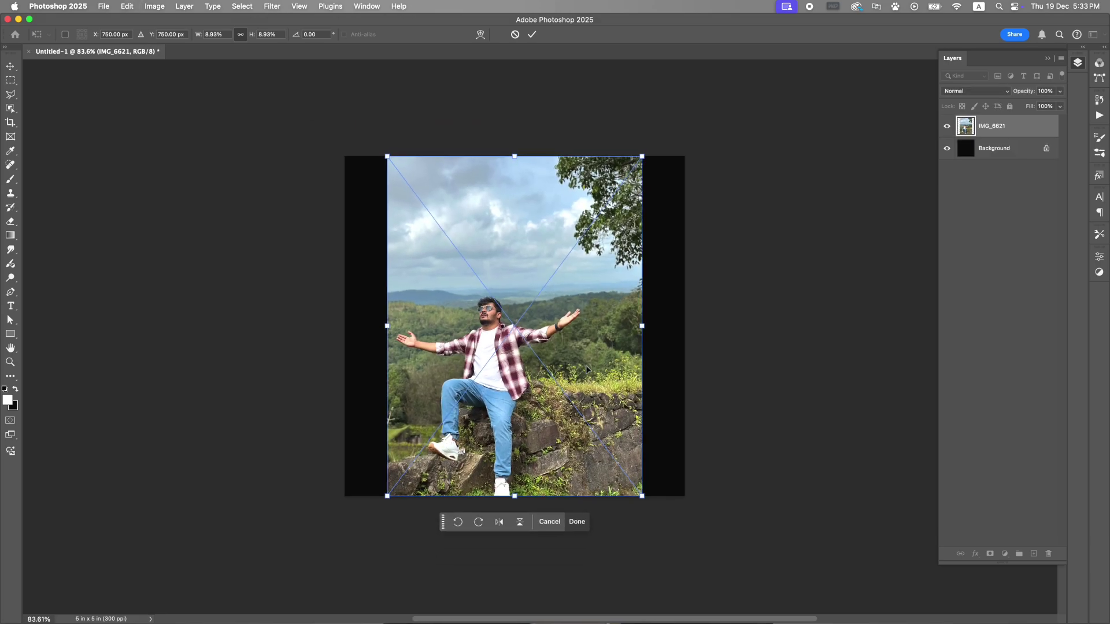
Scale the placed photo to about 15% and position it so the man's outstretched arms fit within the canvas
{"action": "left_click_drag", "start_coordinate": [642, 496], "coordinate": [781, 595]}
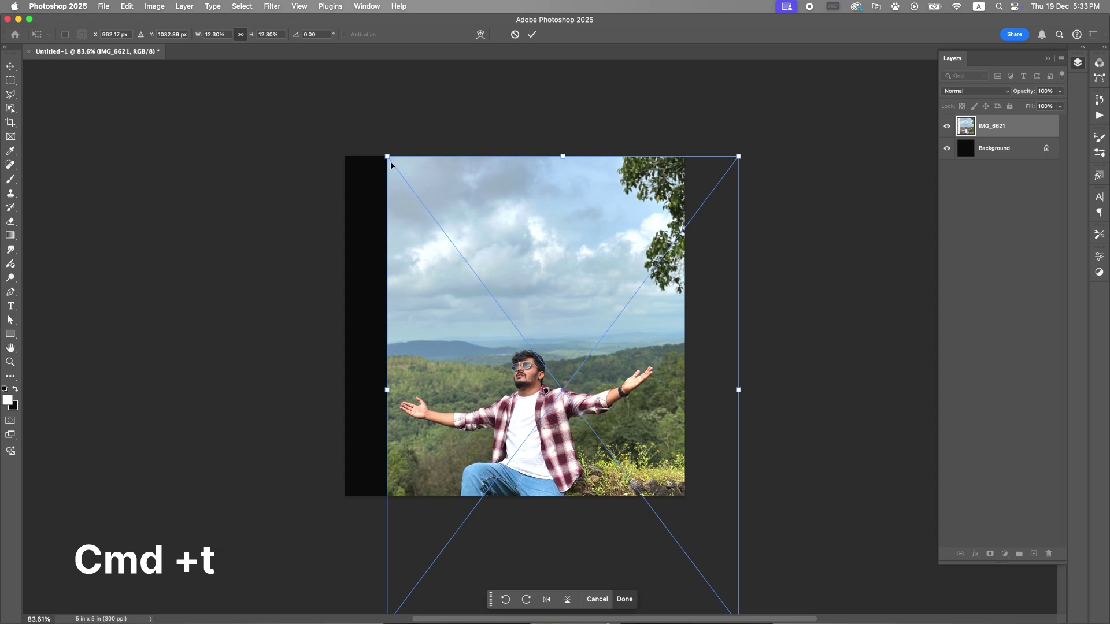
{"action": "left_click_drag", "start_coordinate": [387, 157], "coordinate": [256, 95]}
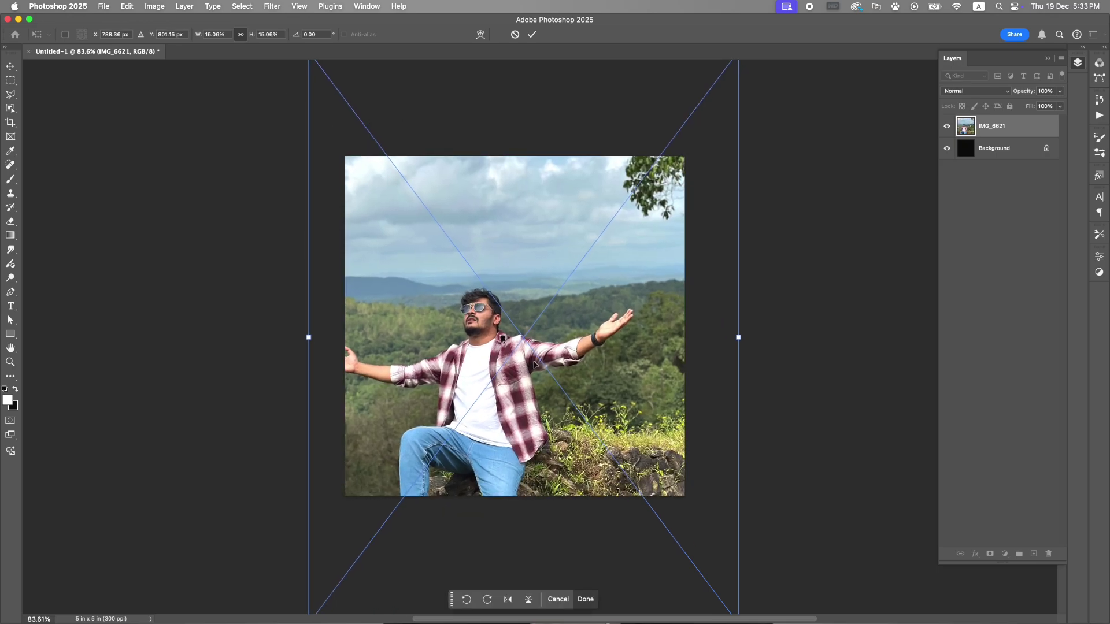
{"action": "left_click_drag", "start_coordinate": [535, 360], "coordinate": [564, 283]}
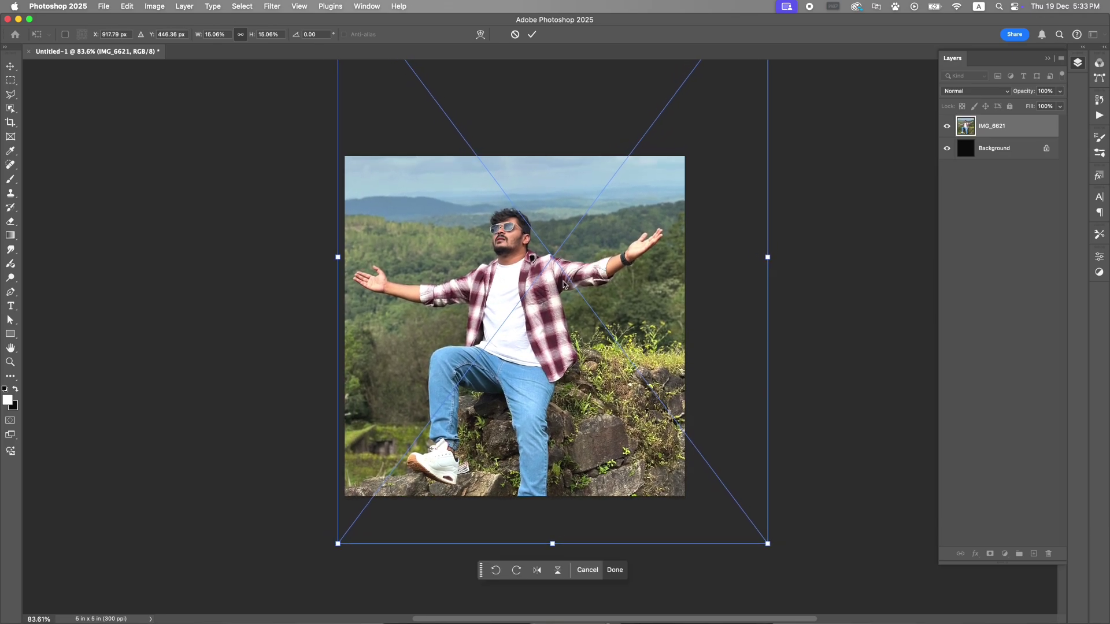
{"action": "key", "text": "Return"}
{"action": "right_click", "coordinate": [518, 321]}
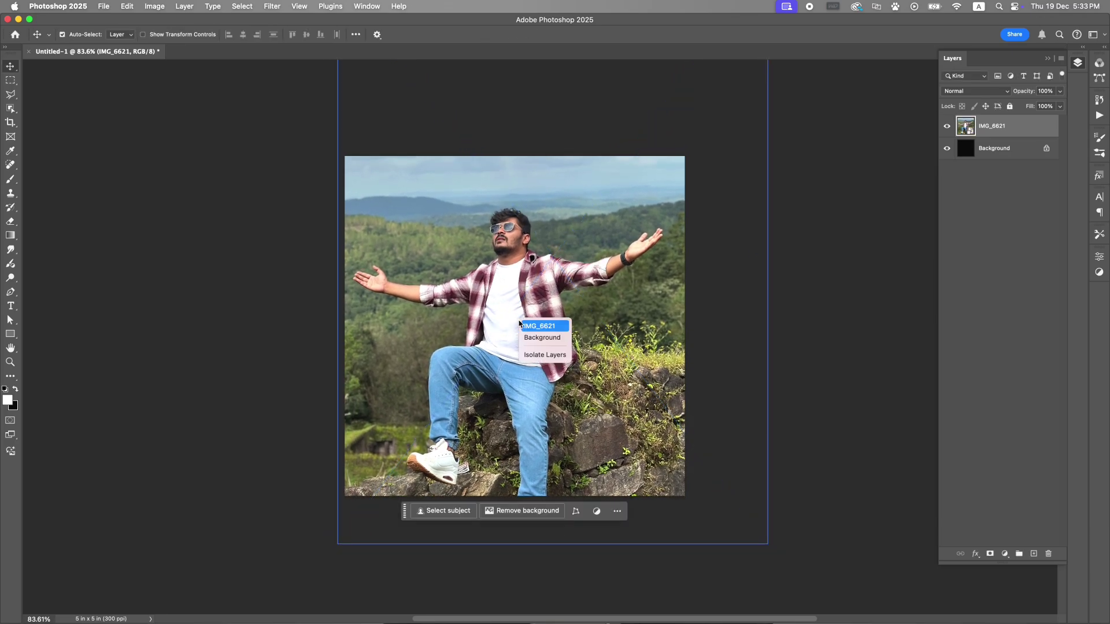
{"action": "left_click", "coordinate": [810, 302]}
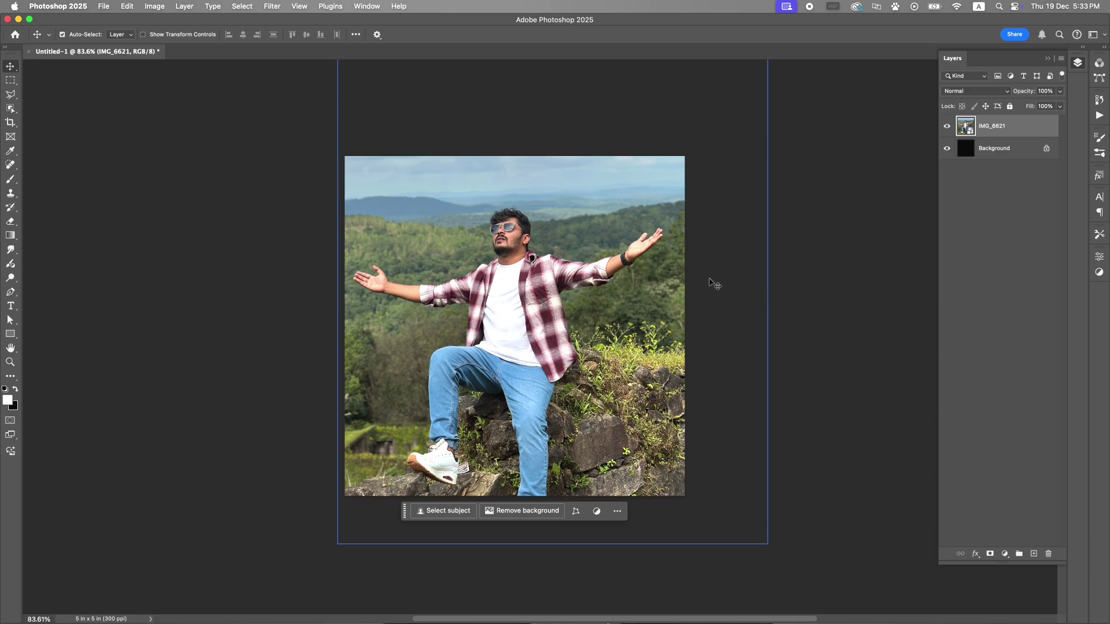
{"action": "scroll", "coordinate": [710, 278], "scroll_direction": "up", "scroll_amount": 5}
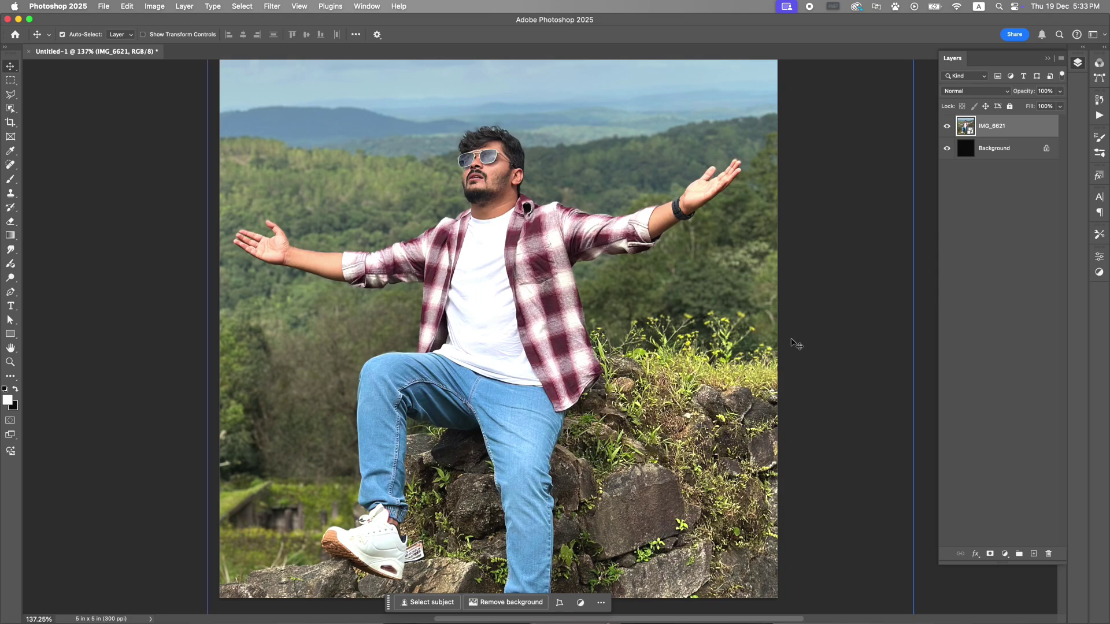
{"action": "scroll", "coordinate": [796, 343], "scroll_direction": "down", "scroll_amount": 2}
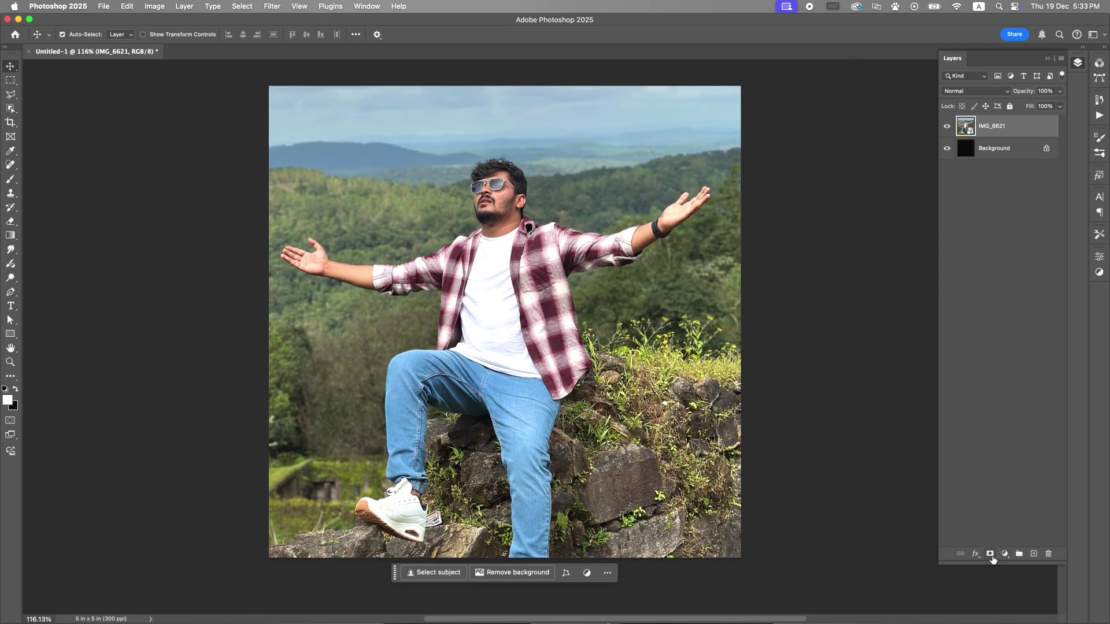
{"action": "left_click", "coordinate": [990, 554]}
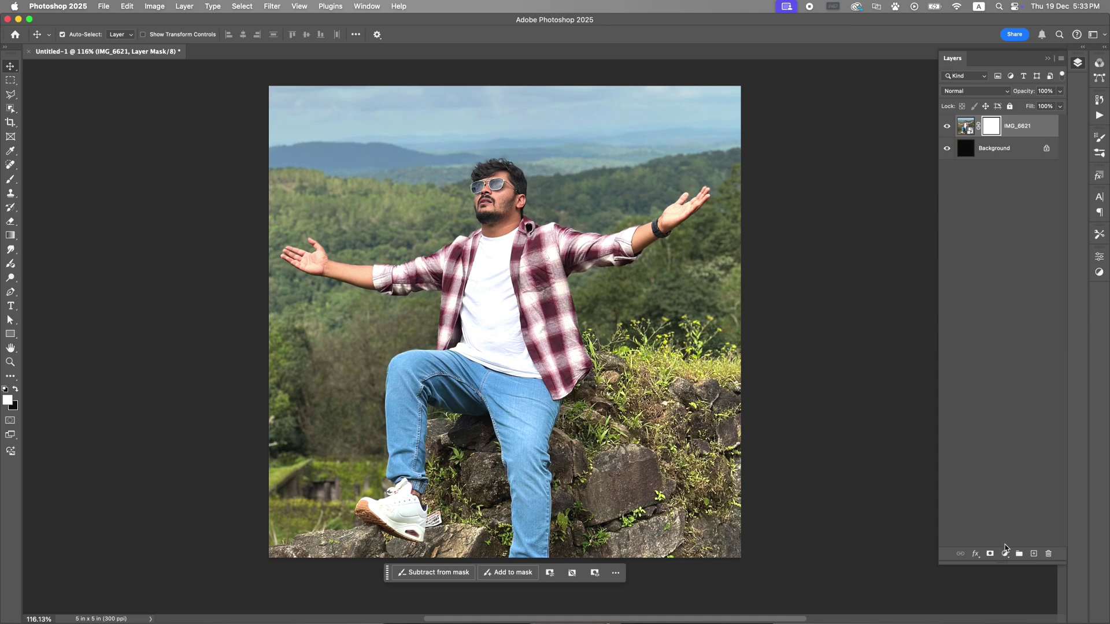
{"action": "key", "text": "super+z"}
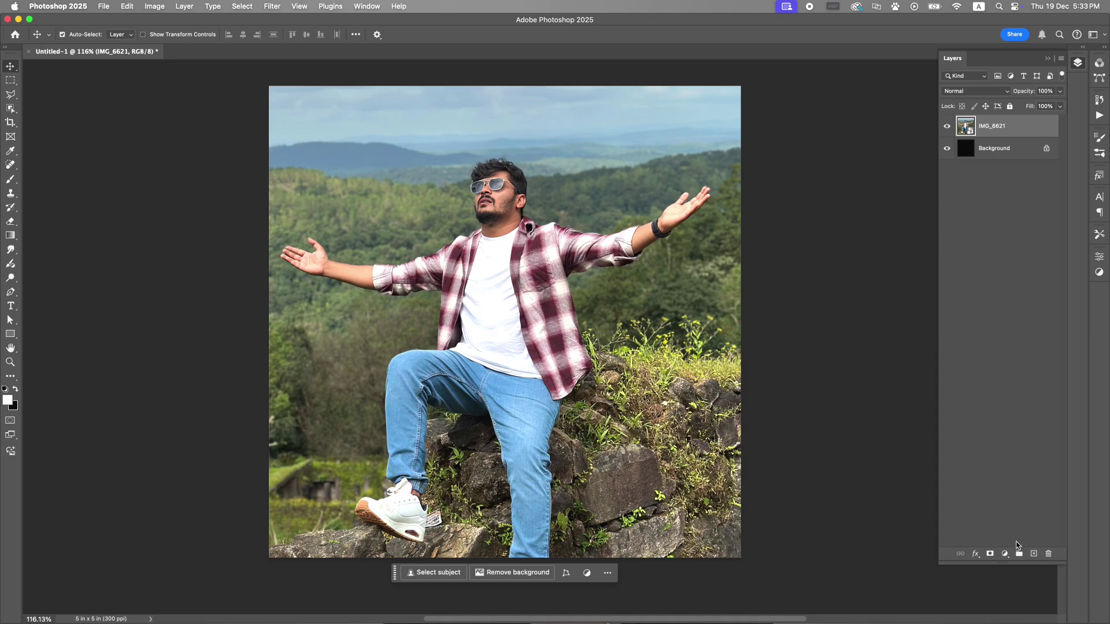
Add a Black & White adjustment layer with default values above the IMG_6621 photo
{"action": "left_click", "coordinate": [1005, 553]}
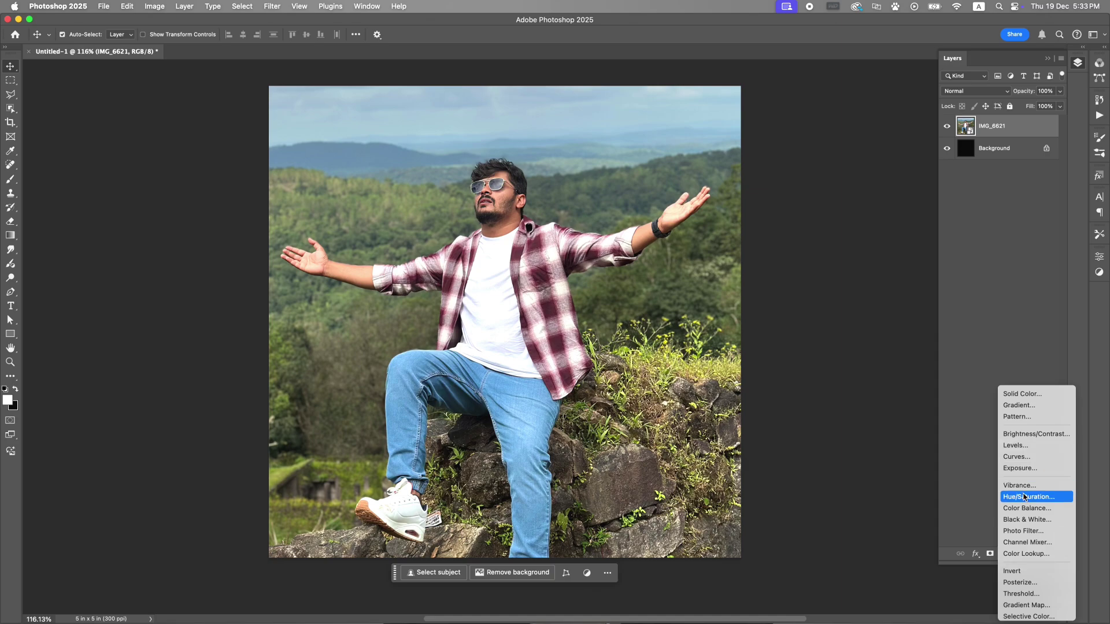
{"action": "left_click", "coordinate": [1013, 519]}
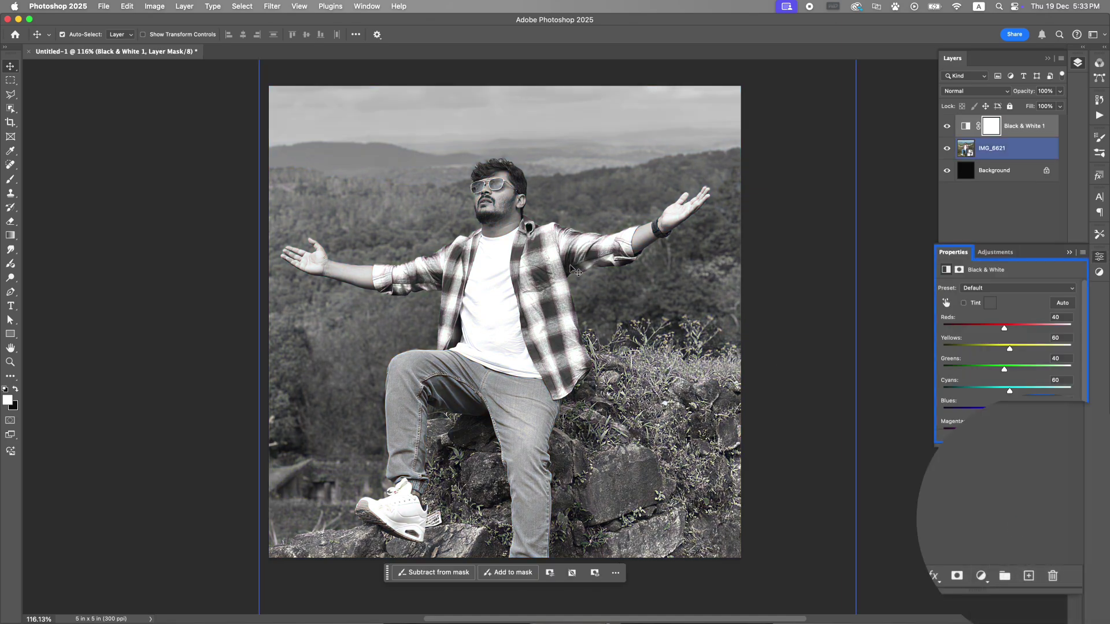
{"action": "left_click", "coordinate": [1068, 253]}
{"action": "left_click", "coordinate": [864, 171]}
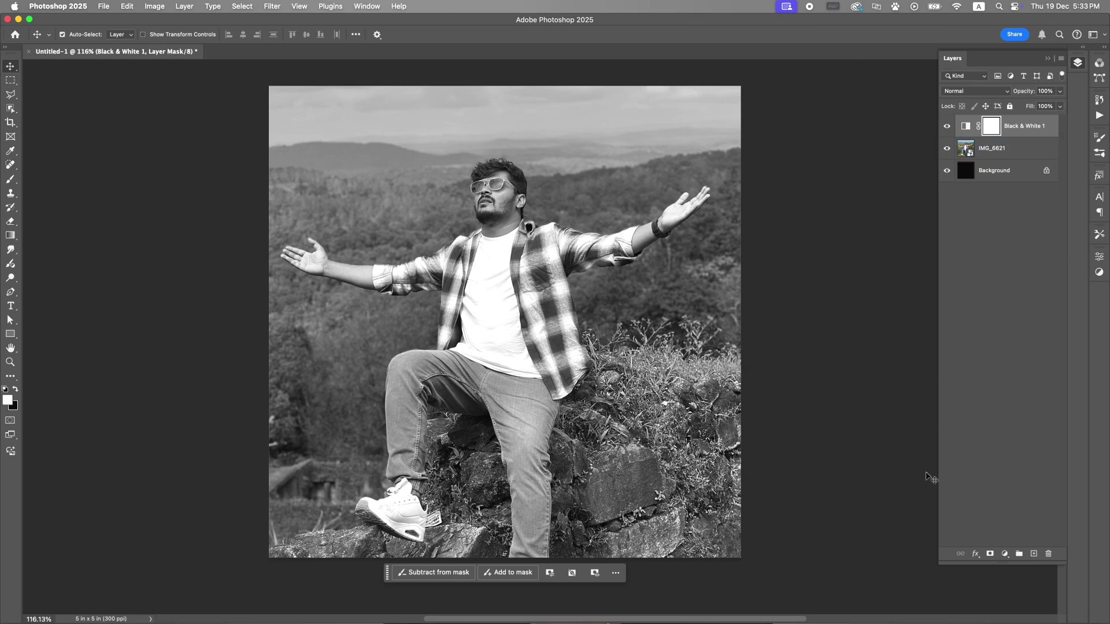
Add a Curves adjustment layer and raise the Blue channel's curve near the highlights to tint the photo blue
{"action": "left_click", "coordinate": [1005, 555]}
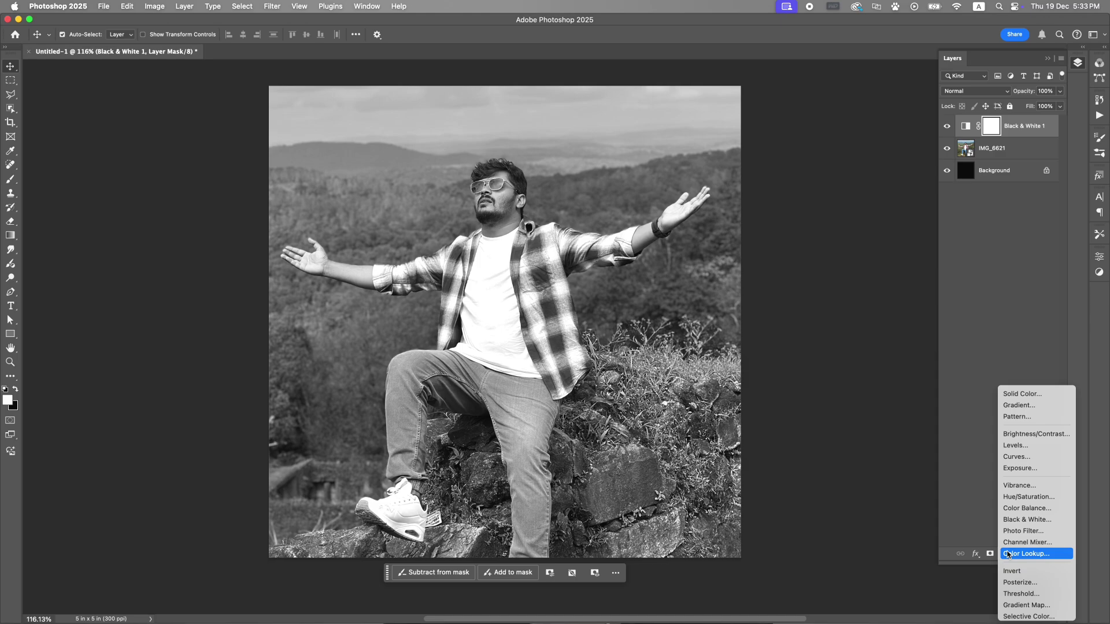
{"action": "left_click", "coordinate": [1022, 457]}
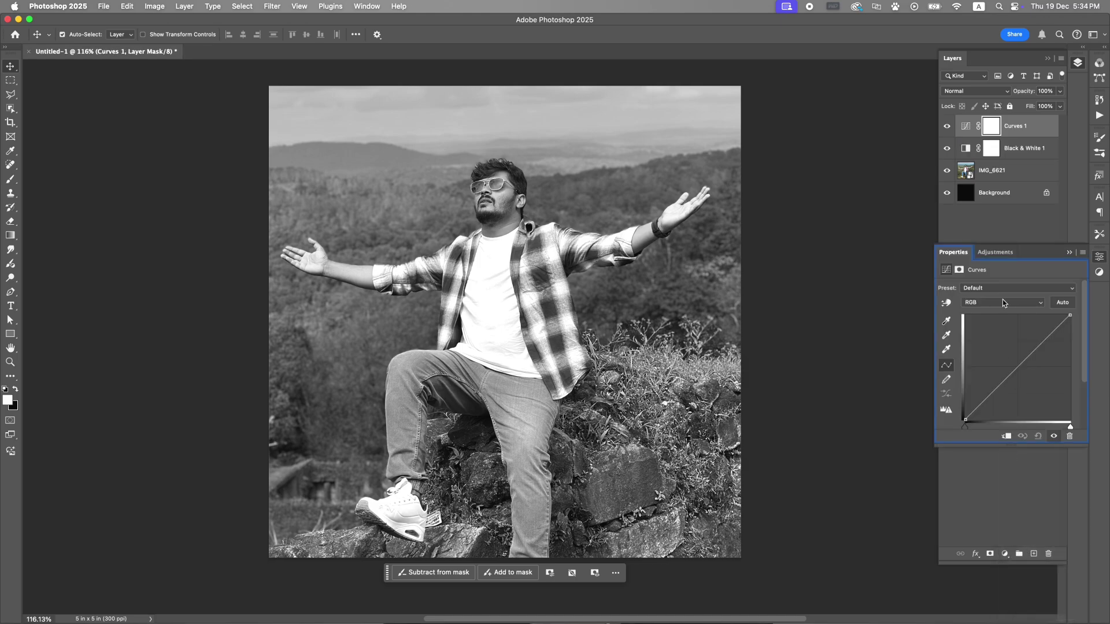
{"action": "left_click", "coordinate": [1012, 304]}
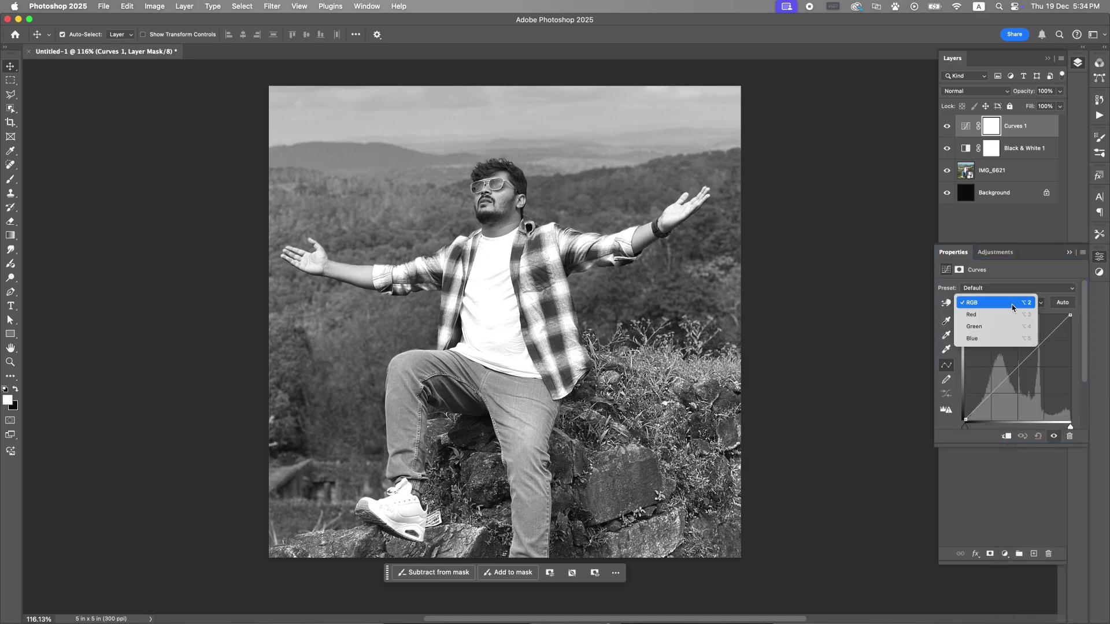
{"action": "left_click", "coordinate": [995, 339]}
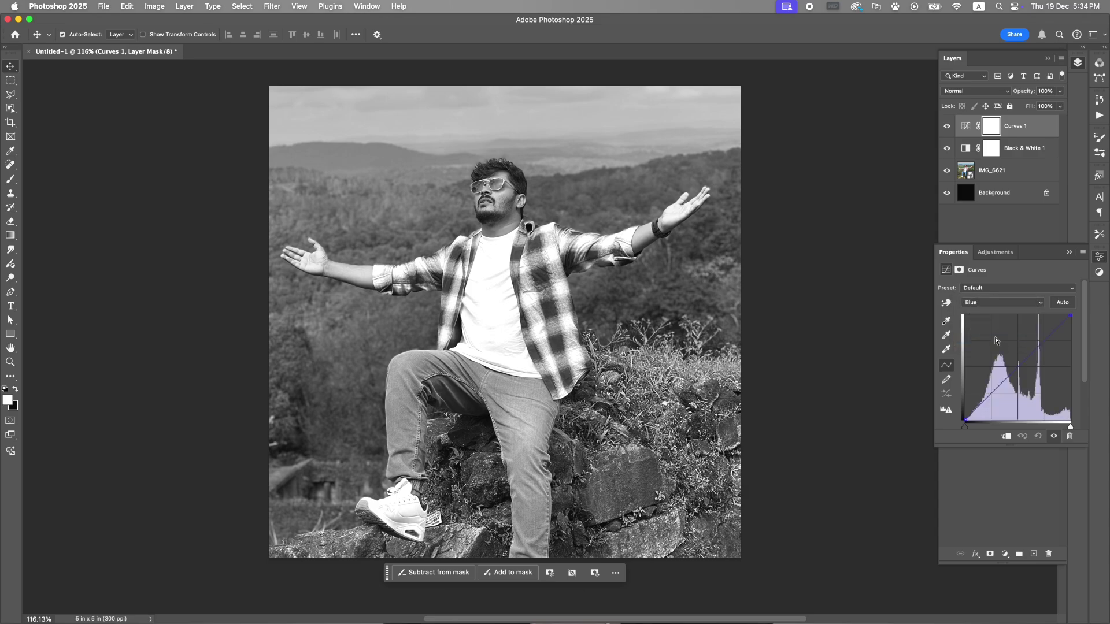
{"action": "left_click", "coordinate": [1059, 325]}
{"action": "left_click_drag", "start_coordinate": [1060, 325], "coordinate": [1063, 318]}
{"action": "left_click", "coordinate": [1068, 253]}
Add a new empty layer above the Curves adjustment layer
{"action": "left_click", "coordinate": [1028, 171]}
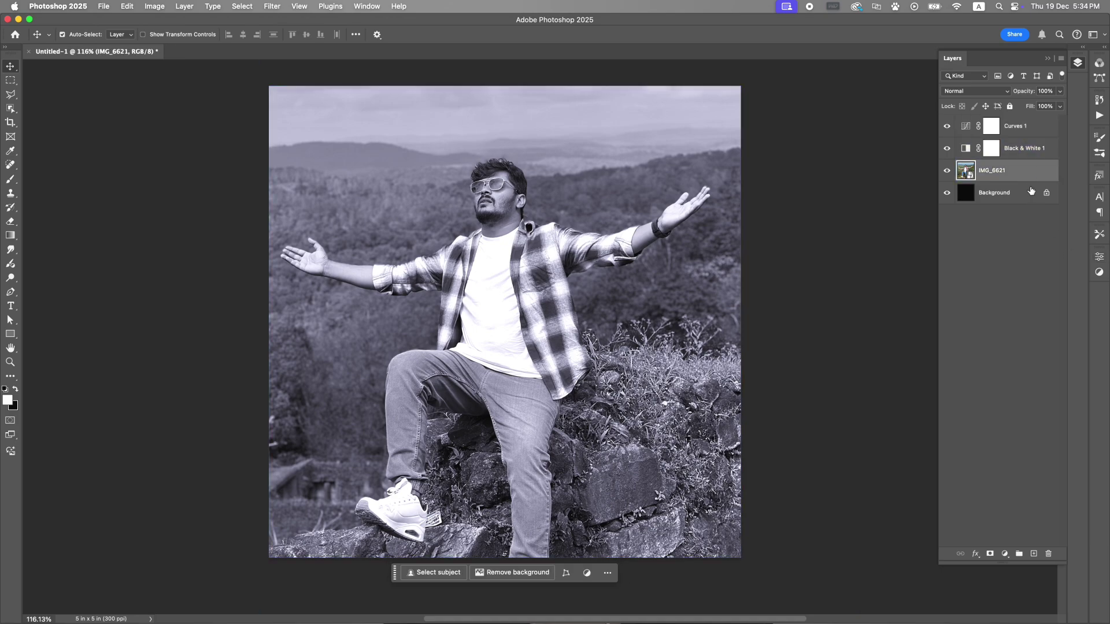
{"action": "key", "text": "alt+bracketright"}
{"action": "key", "text": "alt+bracketright"}
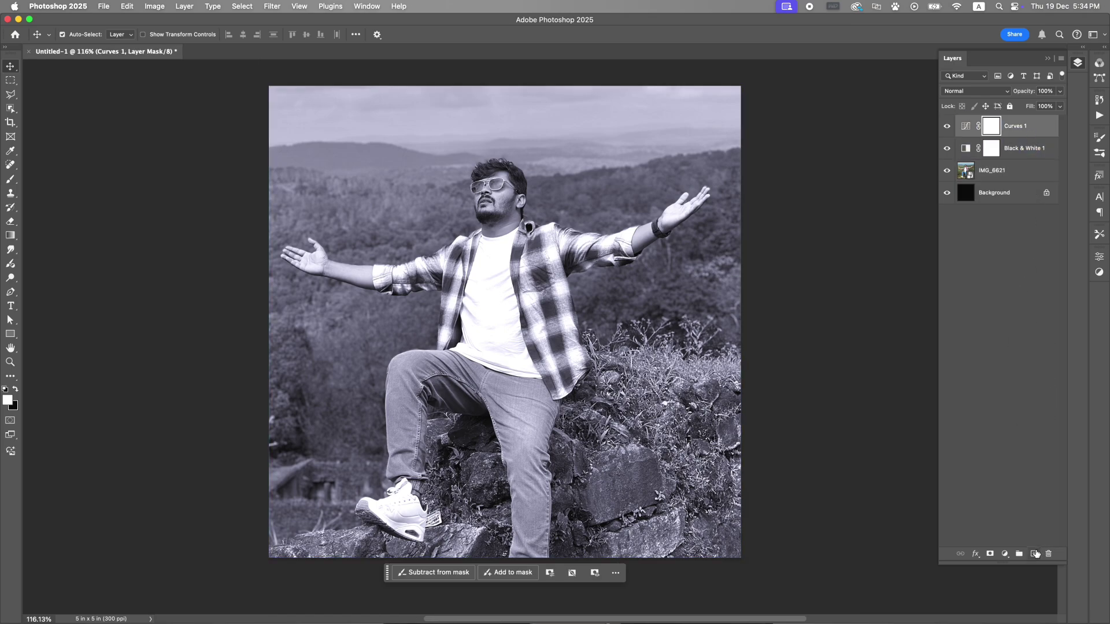
{"action": "left_click", "coordinate": [1035, 554]}
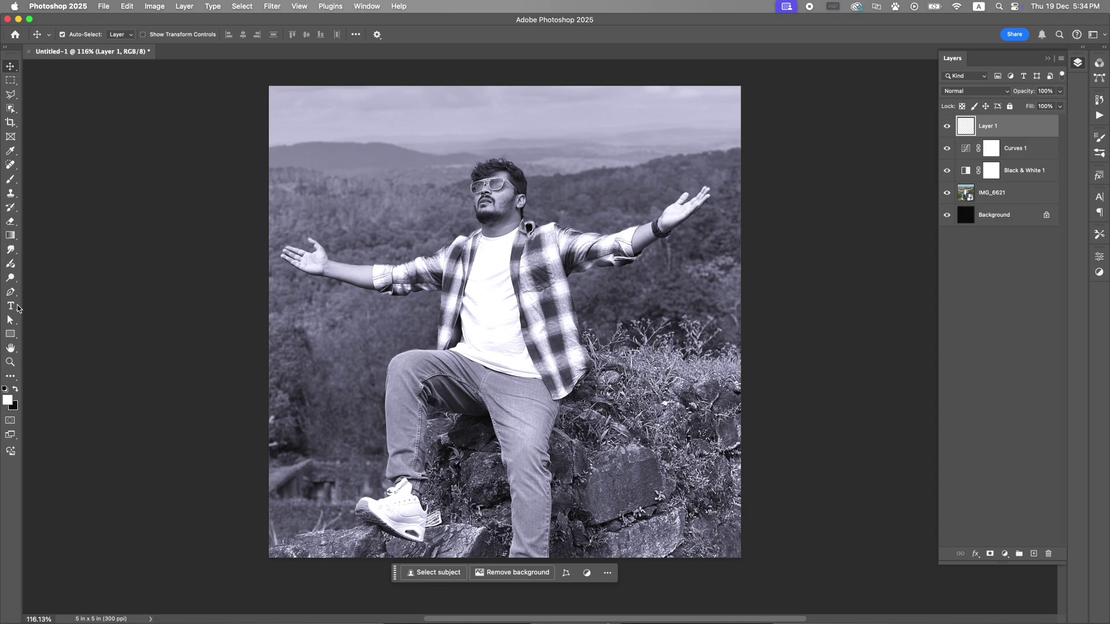
Add a white Impact text on the new layer reading "BAD" on the first line and "BOYS" on the second
{"action": "left_click", "coordinate": [17, 306]}
{"action": "left_click", "coordinate": [443, 284]}
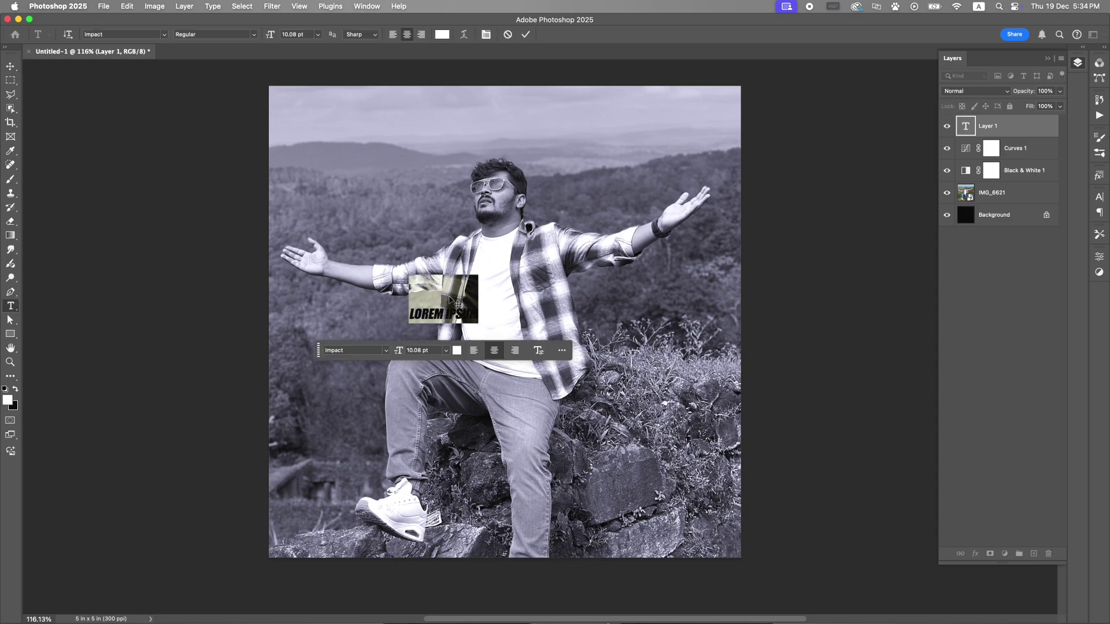
{"action": "left_click", "coordinate": [447, 312]}
{"action": "triple_click", "coordinate": [447, 312]}
{"action": "type", "text": "BA"}
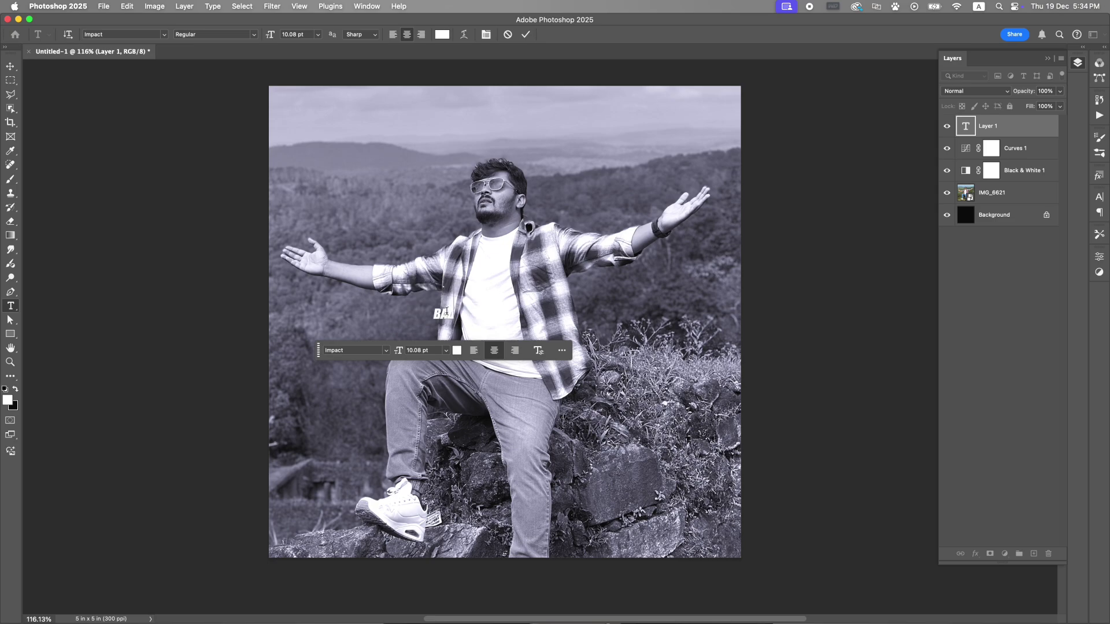
{"action": "type", "text": "D"}
{"action": "key", "text": "Return"}
{"action": "type", "text": "BOYS"}
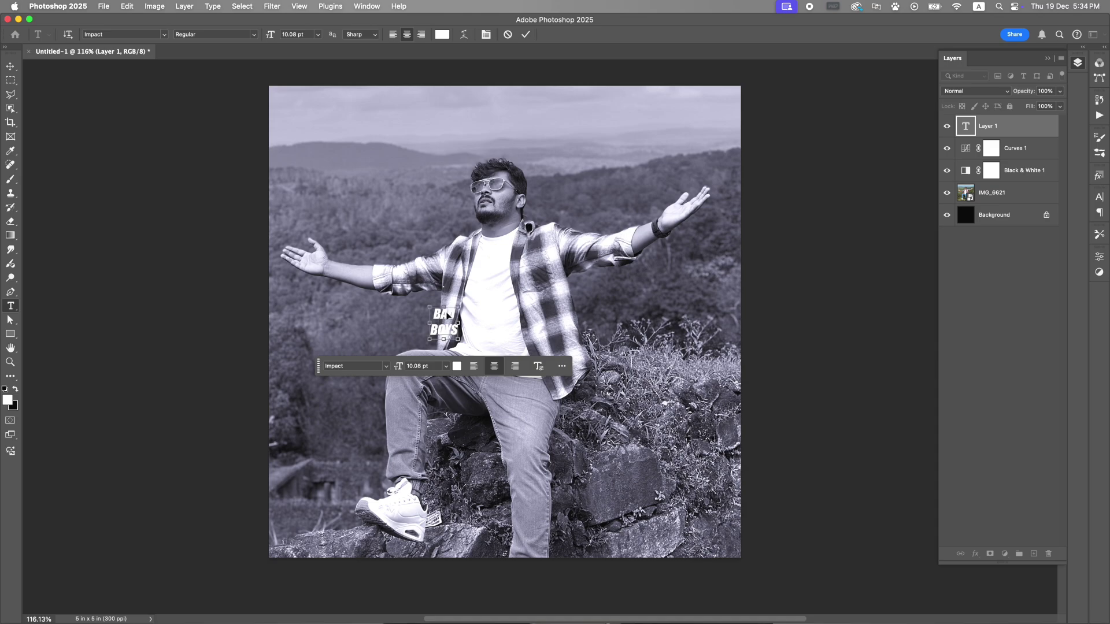
Set the size of the whole BAD BOYS text to 150 pt and move the text to the middle of the canvas
{"action": "key", "text": "super+a"}
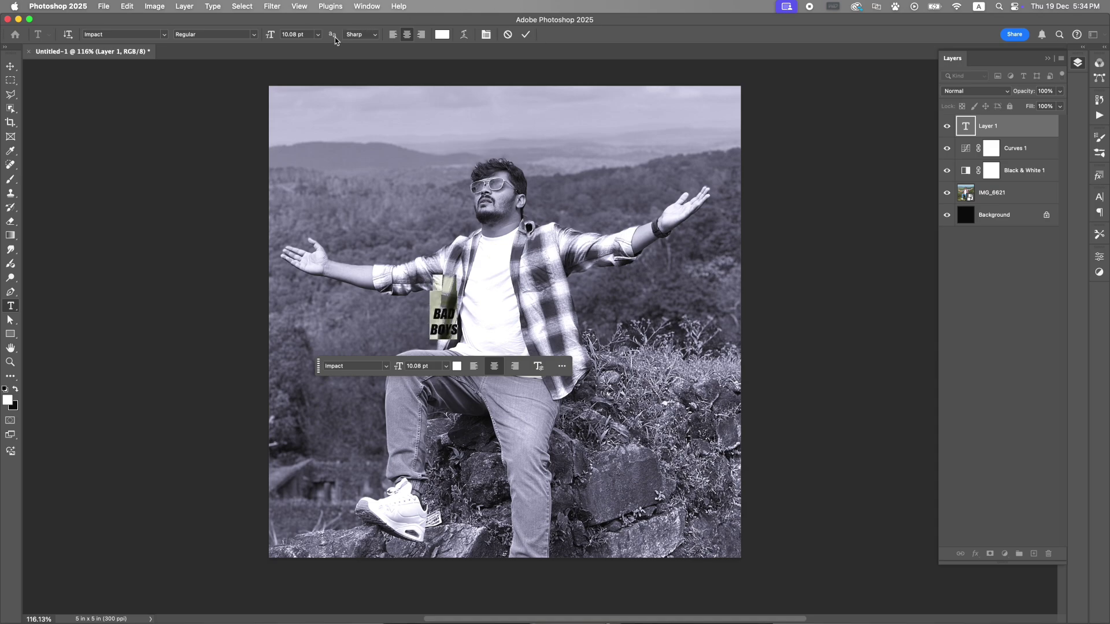
{"action": "left_click", "coordinate": [315, 36]}
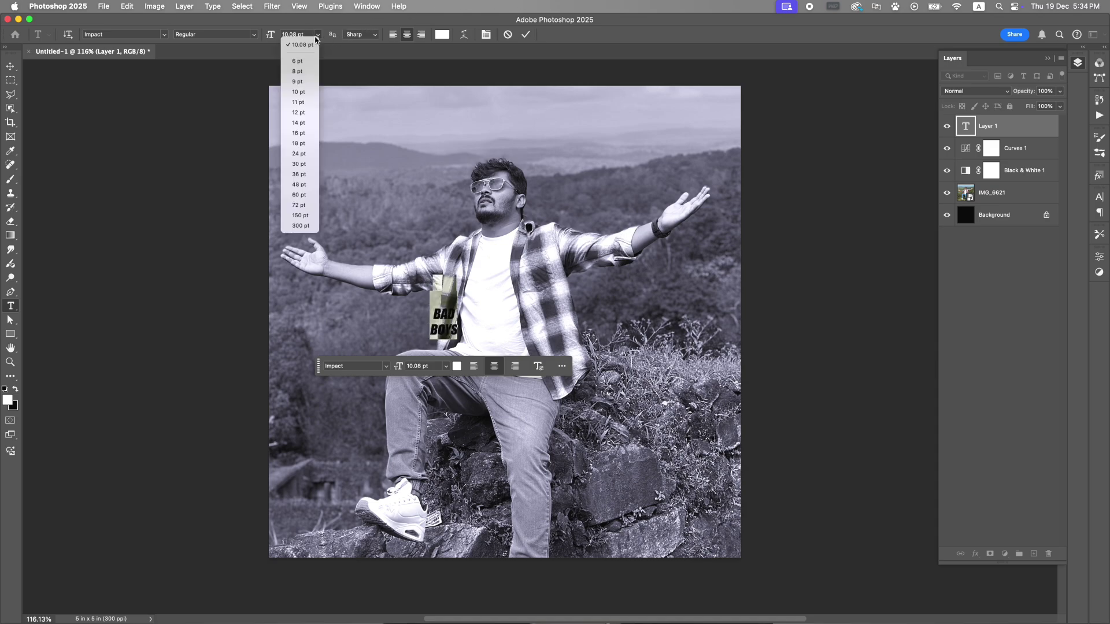
{"action": "left_click", "coordinate": [300, 214]}
{"action": "left_click", "coordinate": [436, 345]}
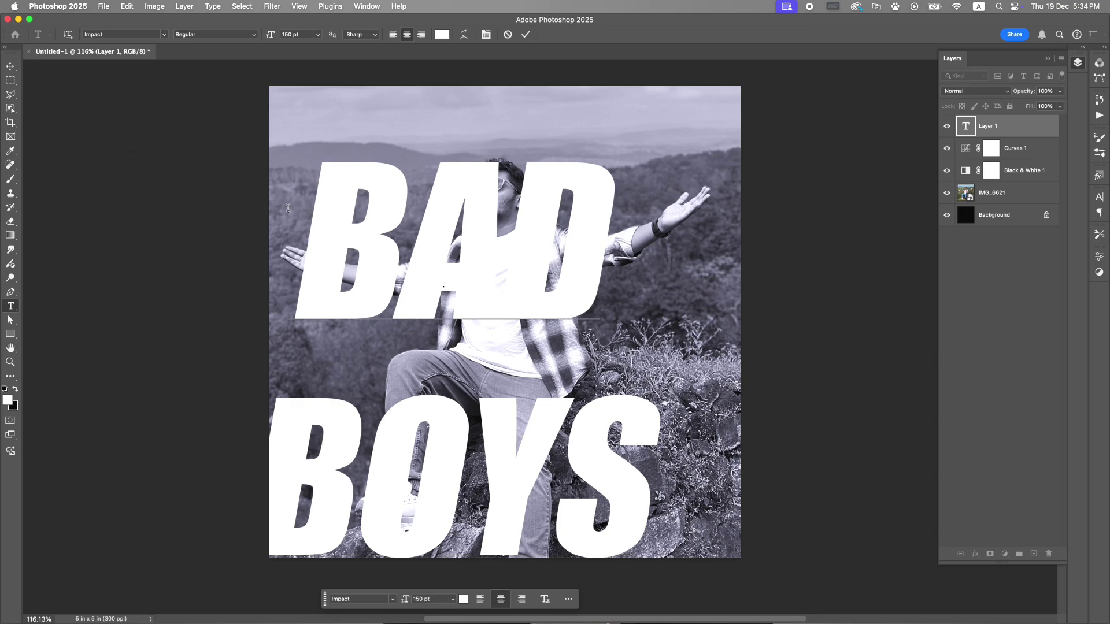
{"action": "left_click", "coordinate": [11, 66]}
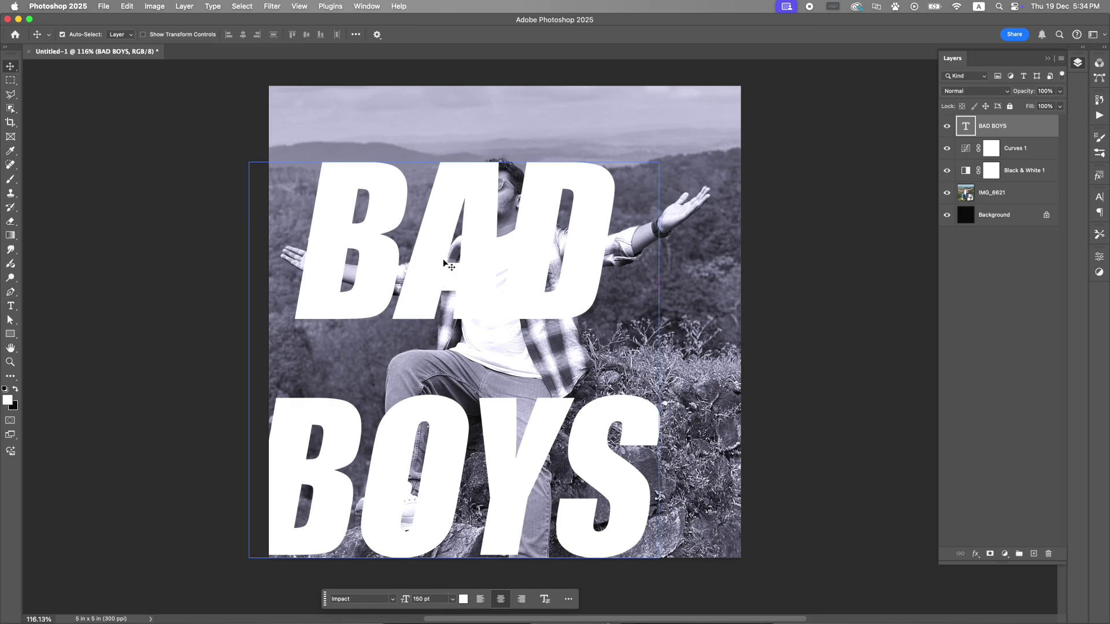
{"action": "left_click_drag", "start_coordinate": [438, 260], "coordinate": [486, 239]}
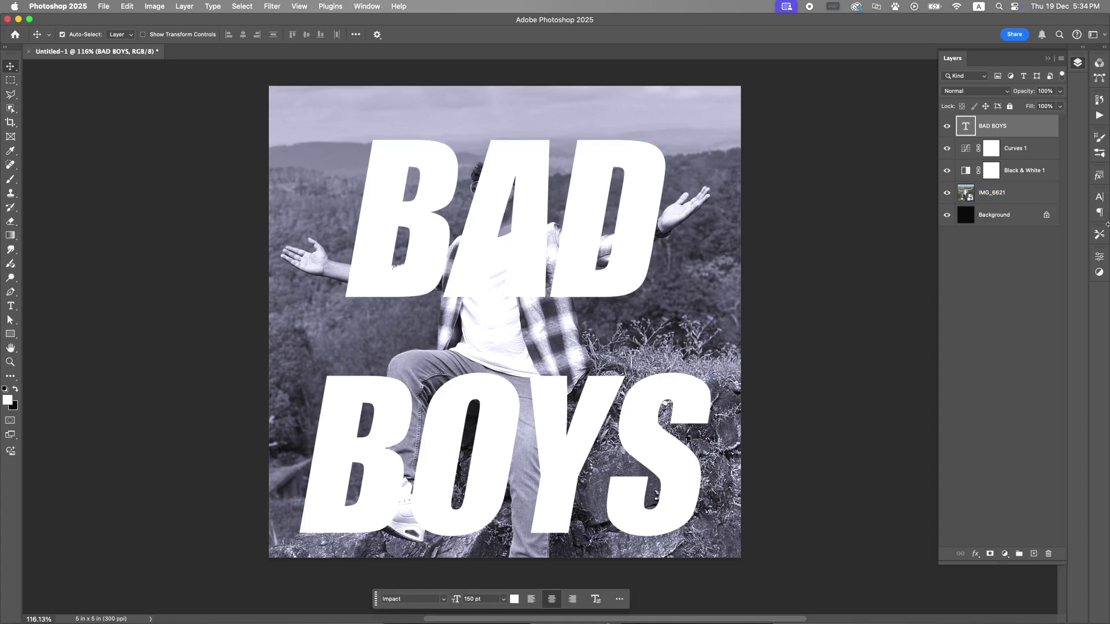
Reduce the line spacing of the BAD BOYS text to 127 pt so the two lines sit close together
{"action": "left_click", "coordinate": [1099, 197]}
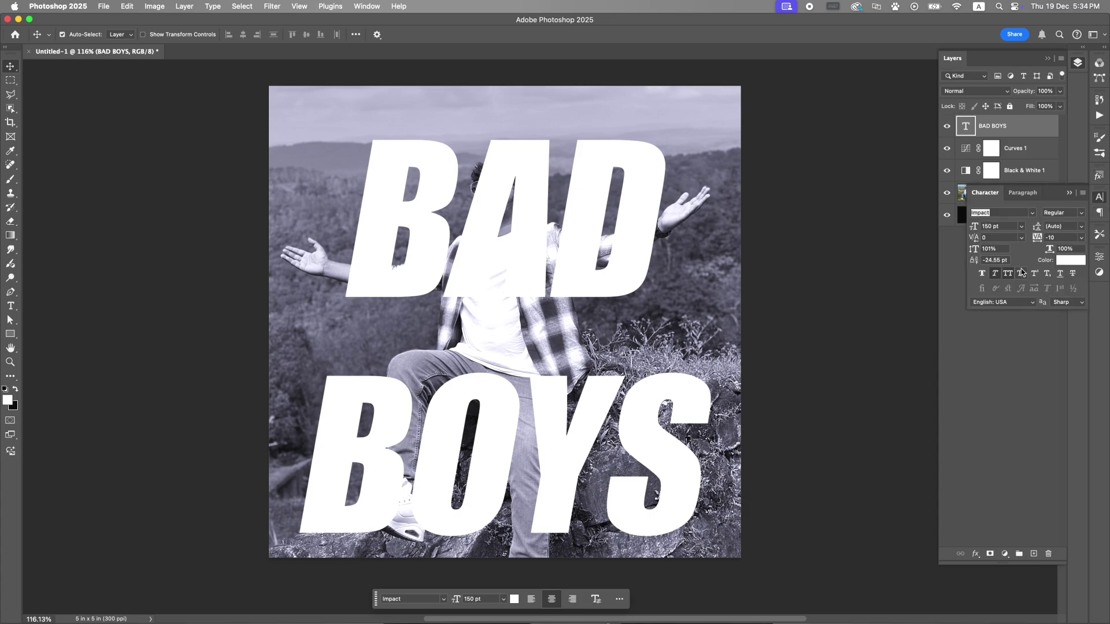
{"action": "left_click_drag", "start_coordinate": [1046, 236], "coordinate": [1036, 231]}
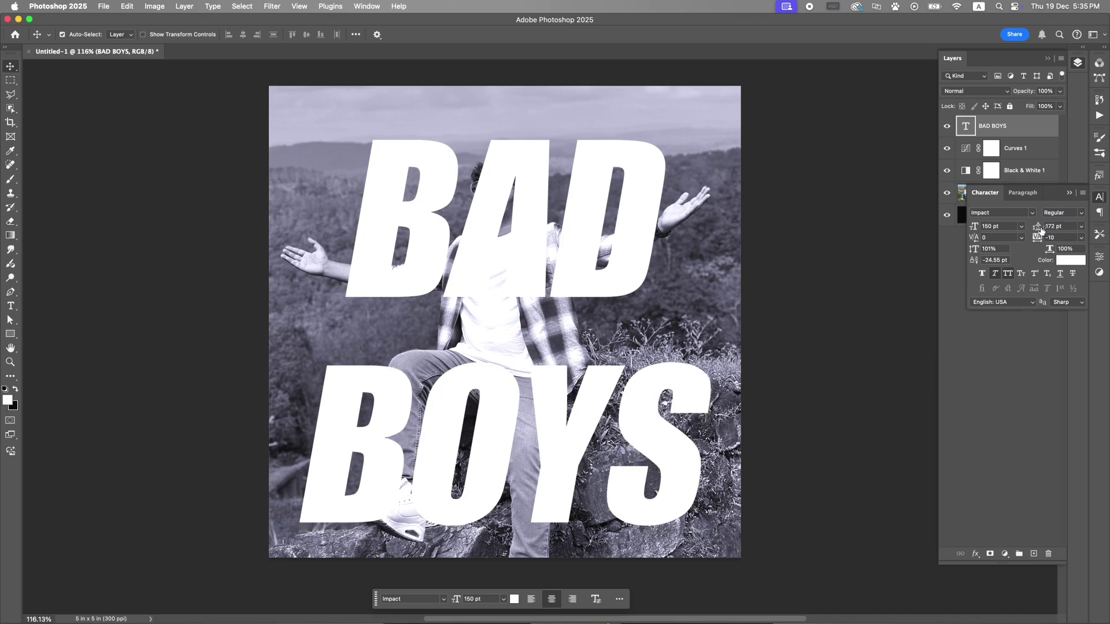
{"action": "left_click_drag", "start_coordinate": [1040, 230], "coordinate": [1018, 232]}
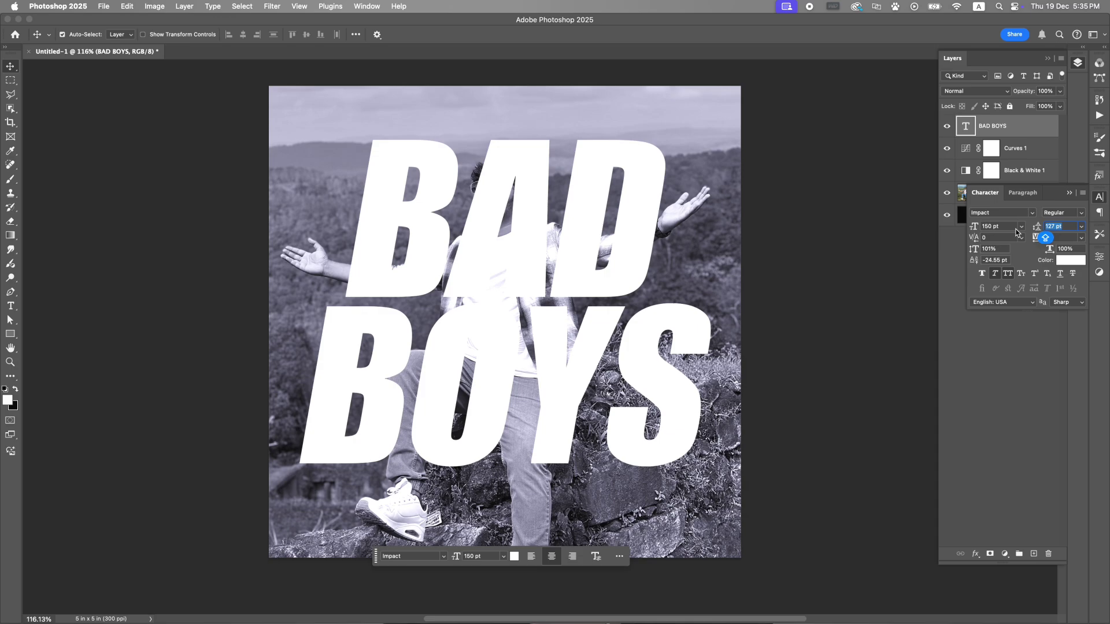
Turn off faux italic for the whole BAD BOYS text, leaving the letters upright and without faux bold
{"action": "double_click", "coordinate": [560, 293]}
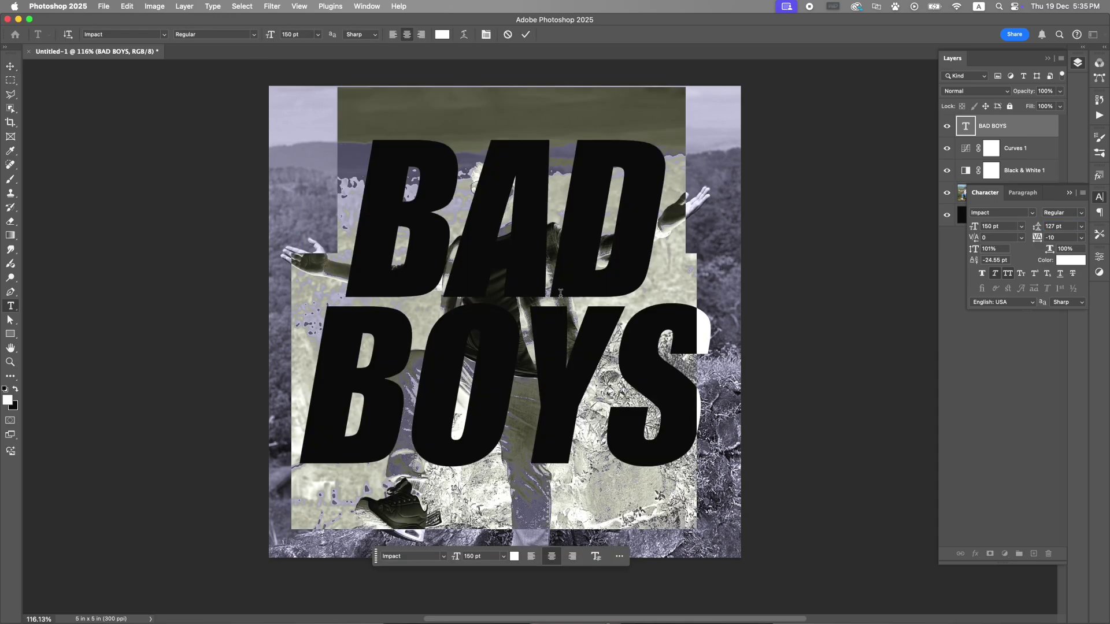
{"action": "double_click", "coordinate": [560, 293]}
{"action": "key", "text": "super+a"}
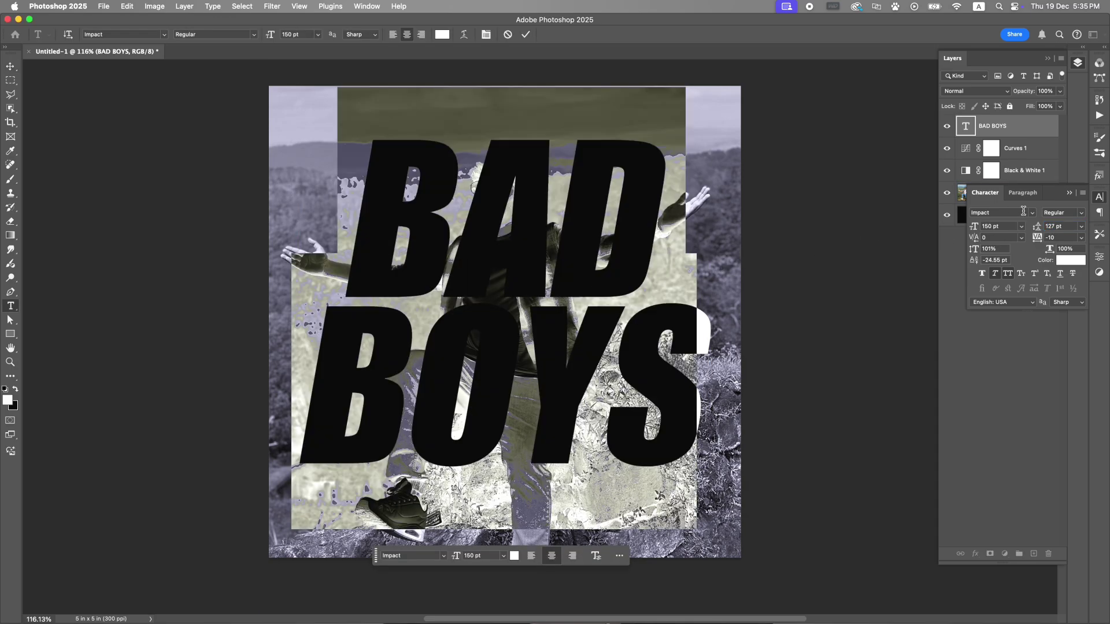
{"action": "left_click", "coordinate": [981, 273]}
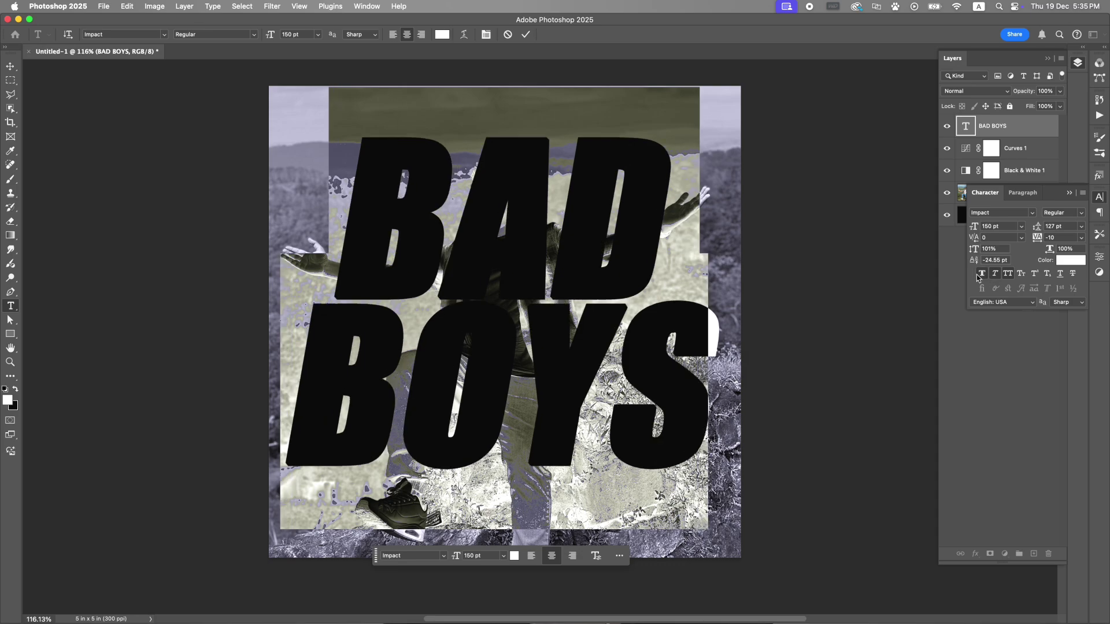
{"action": "left_click", "coordinate": [996, 275]}
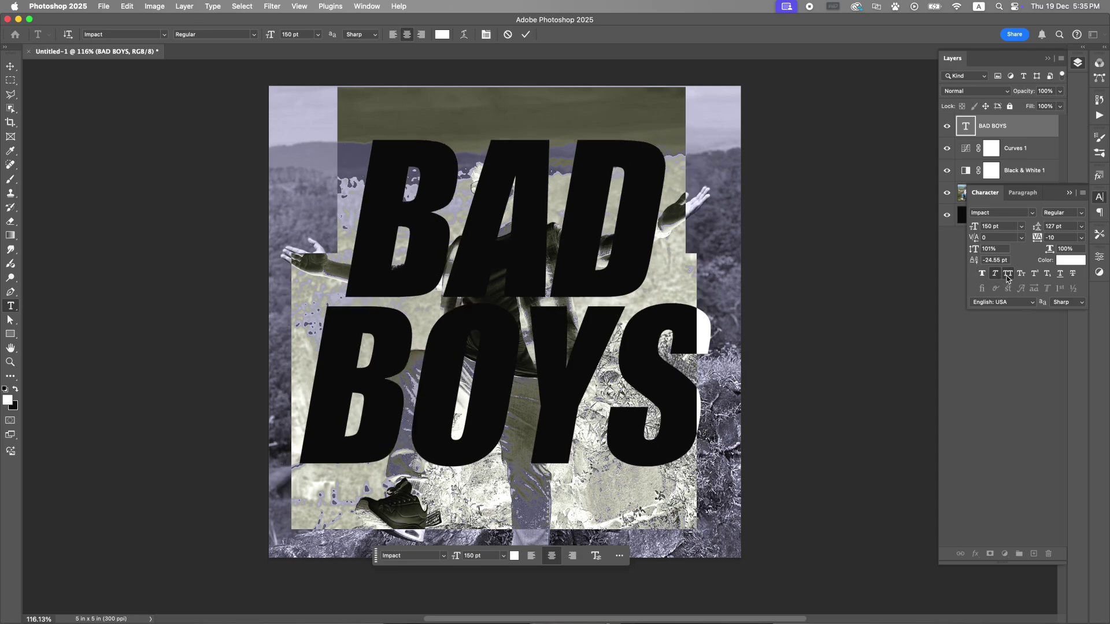
{"action": "left_click", "coordinate": [995, 273]}
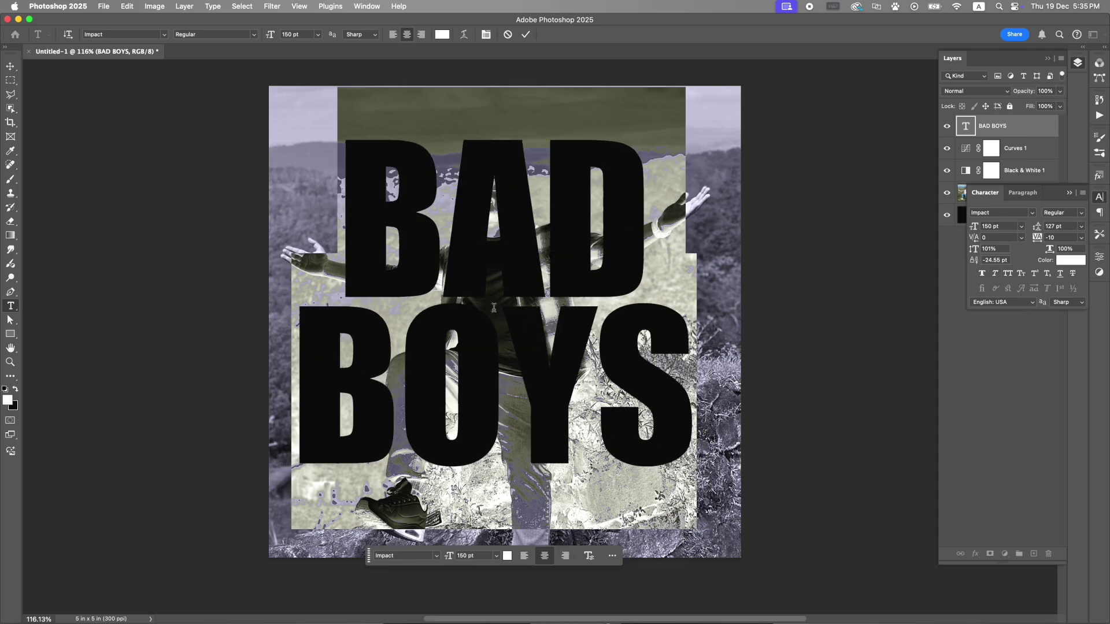
Set the font size of the word BAD to 200 pt so its width matches BOYS
{"action": "left_click", "coordinate": [493, 307]}
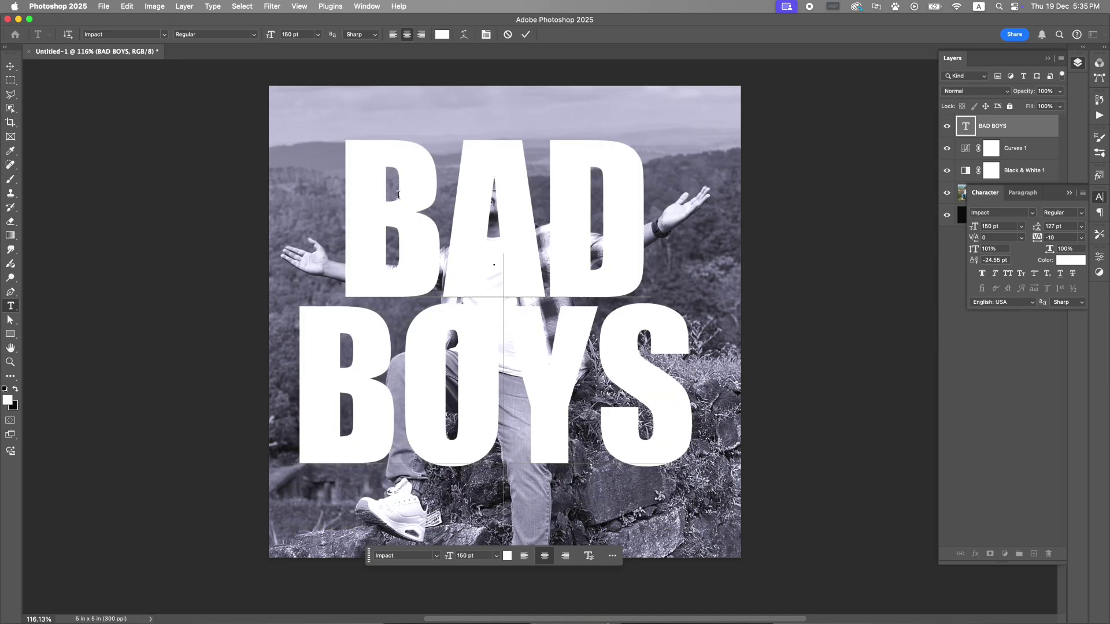
{"action": "left_click", "coordinate": [439, 237]}
{"action": "left_click_drag", "start_coordinate": [619, 230], "coordinate": [345, 241]}
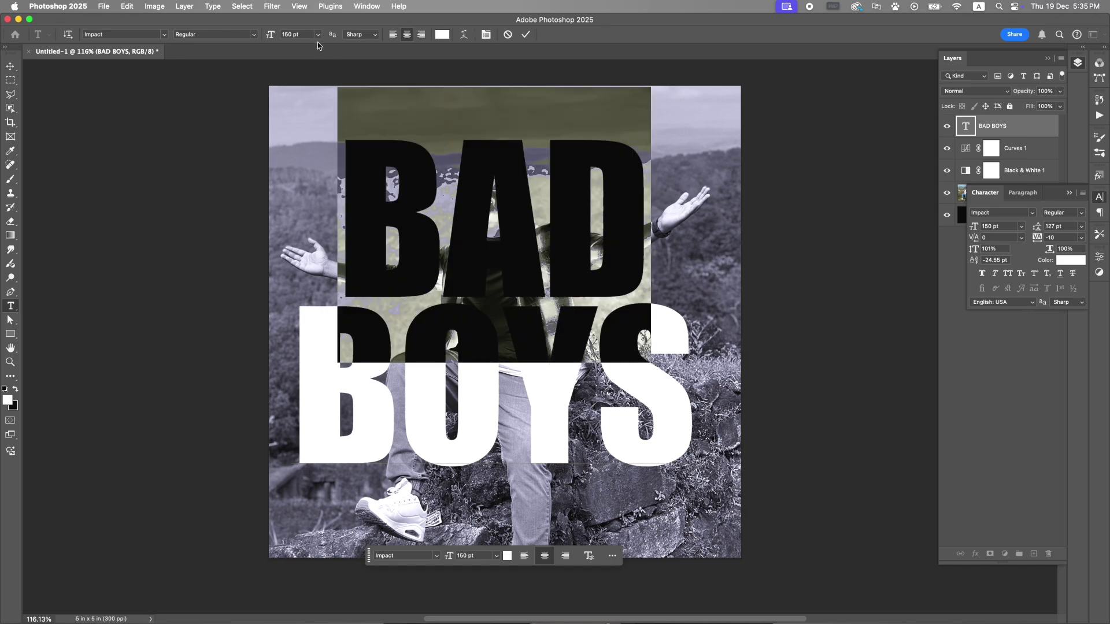
{"action": "left_click_drag", "start_coordinate": [307, 34], "coordinate": [256, 36]}
{"action": "type", "text": "190"}
{"action": "key", "text": "Return"}
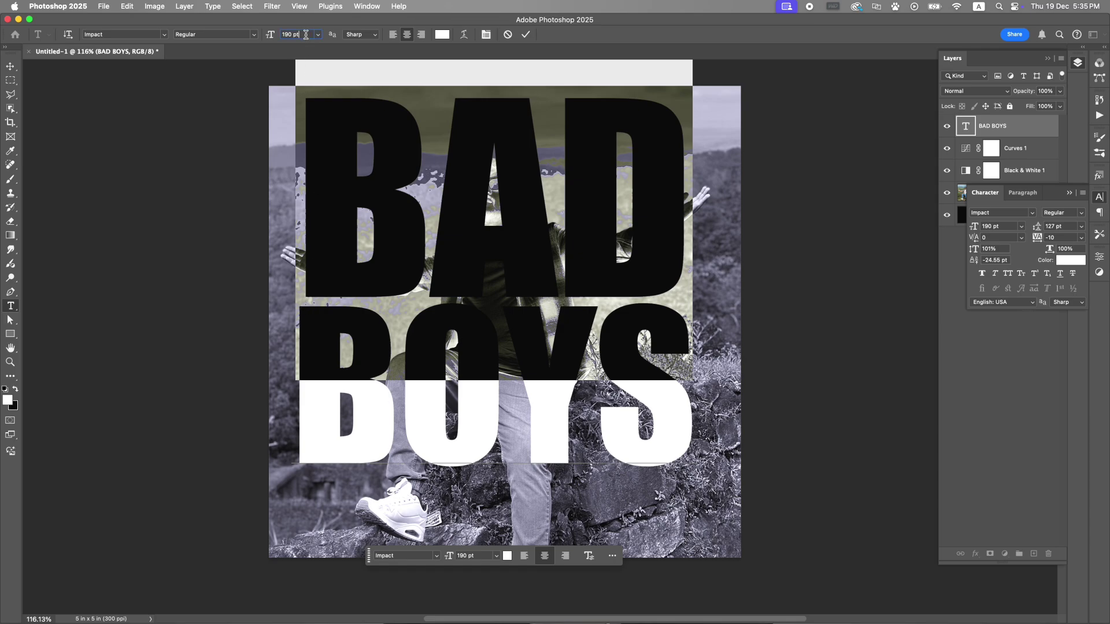
{"action": "left_click", "coordinate": [270, 34]}
{"action": "type", "text": "200"}
{"action": "key", "text": "Return"}
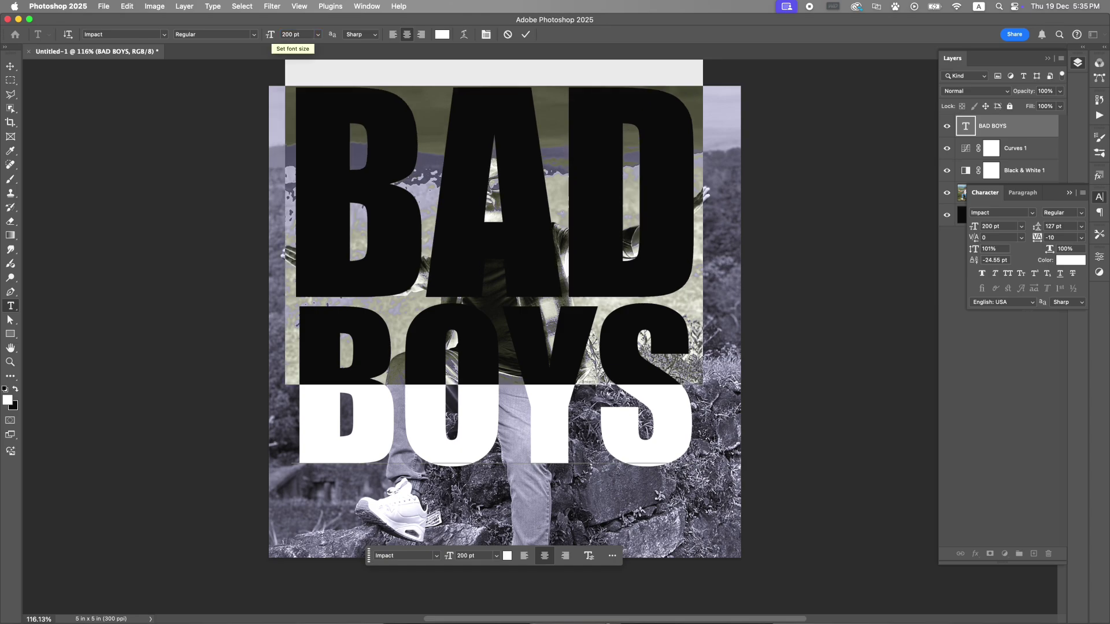
Scale the whole BAD BOYS text down to about 77% and move it to the lower middle of the poster, below the man's face
{"action": "left_click", "coordinate": [483, 212]}
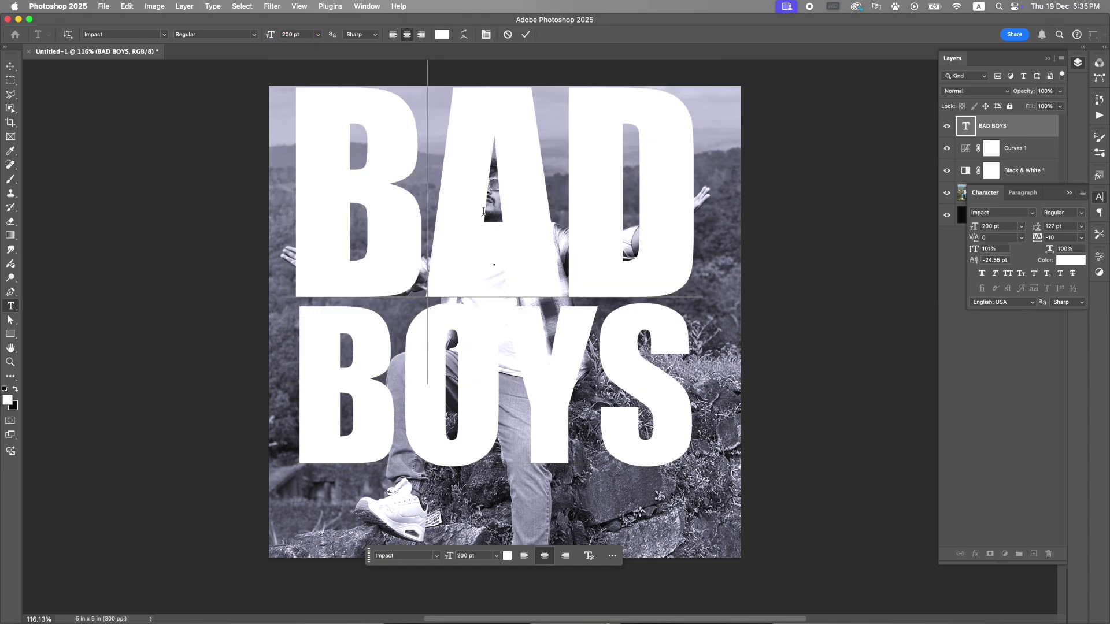
{"action": "key", "text": "super+a"}
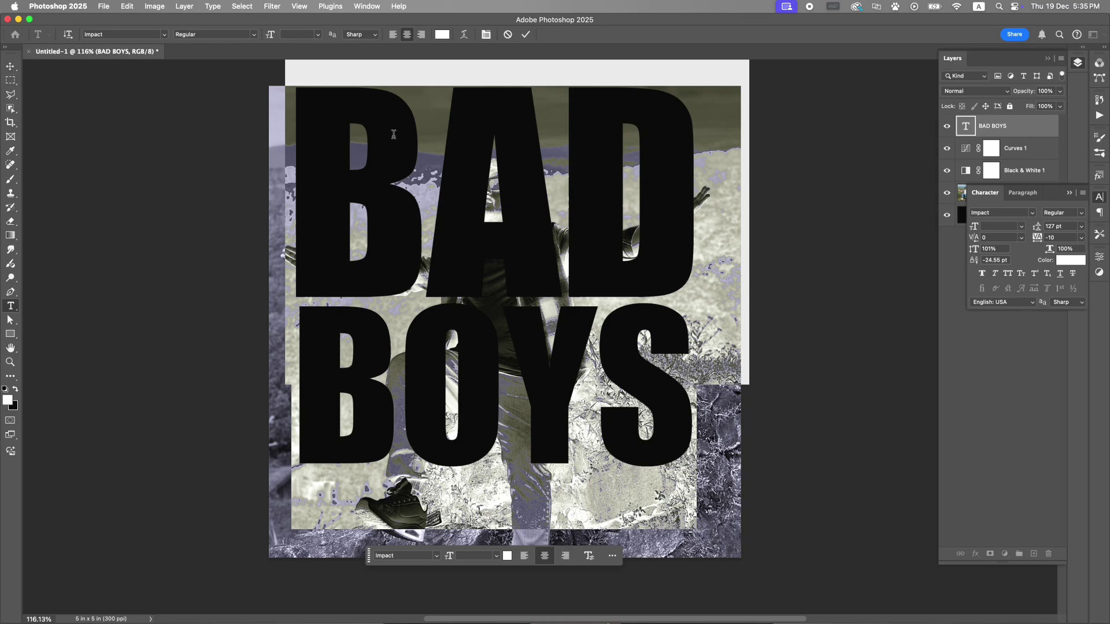
{"action": "left_click", "coordinate": [11, 66]}
{"action": "key", "text": "cmd+t"}
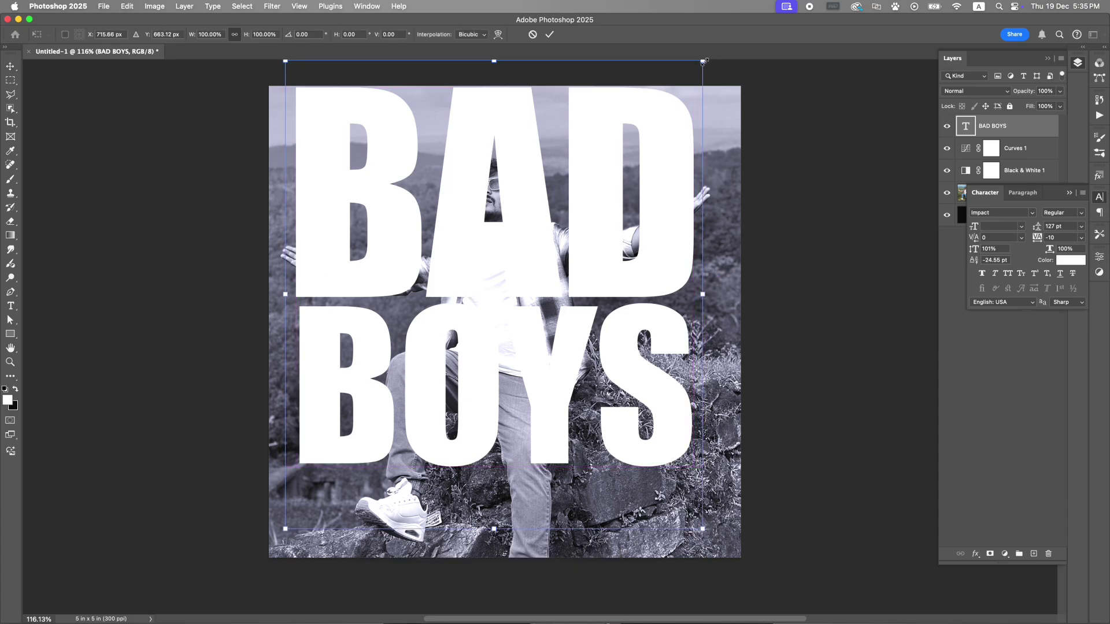
{"action": "left_click_drag", "start_coordinate": [702, 60], "coordinate": [607, 168]}
{"action": "left_click_drag", "start_coordinate": [474, 272], "coordinate": [536, 299]}
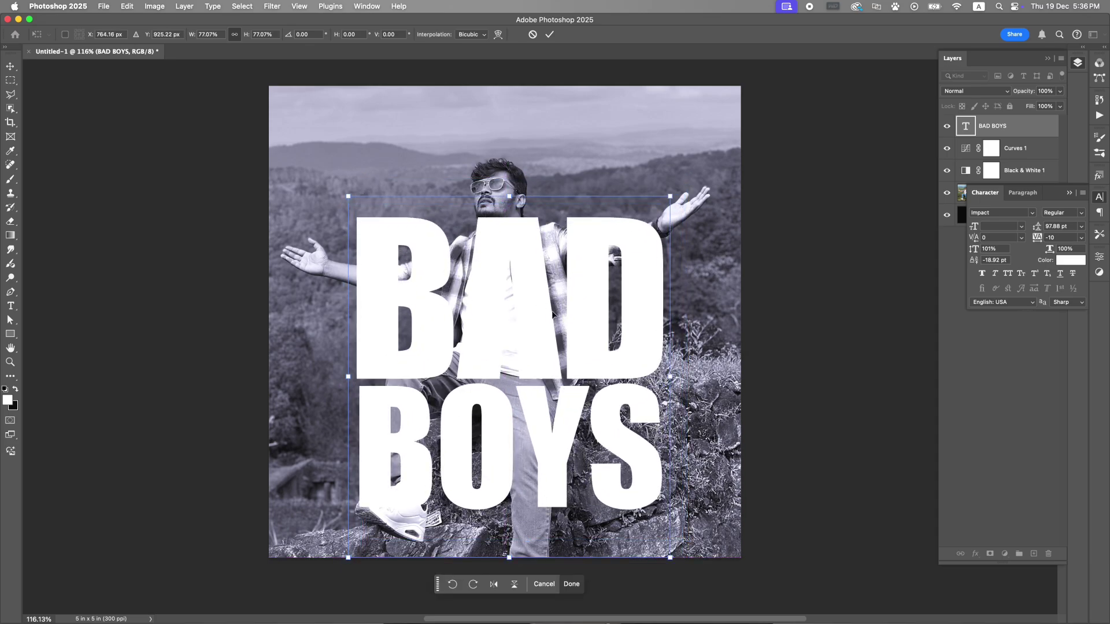
{"action": "left_click", "coordinate": [678, 214]}
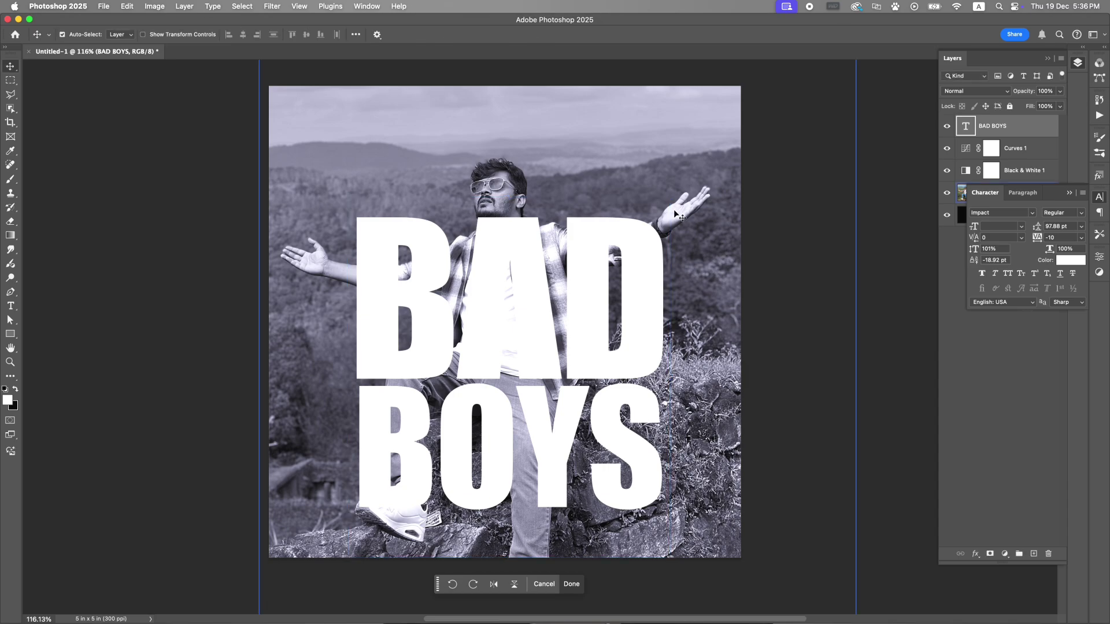
Enlarge the photo slightly to a scale of about 15.5% and move it up so more of the man shows above the text
{"action": "key", "text": "super+t"}
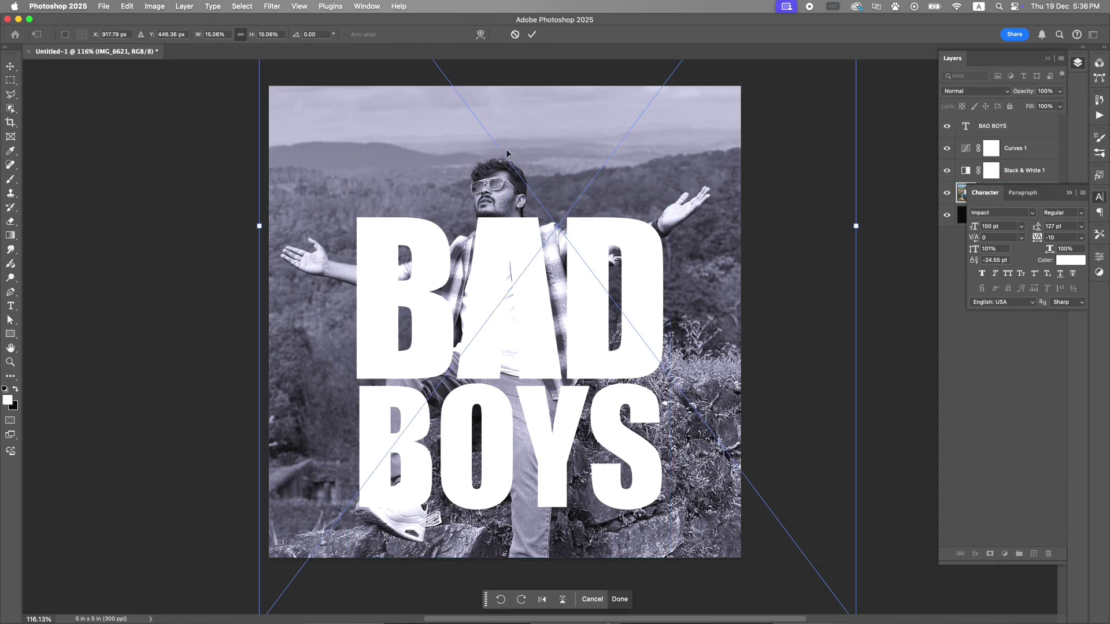
{"action": "scroll", "coordinate": [507, 154], "scroll_direction": "down", "scroll_amount": 4}
{"action": "scroll", "coordinate": [507, 154], "scroll_direction": "up", "scroll_amount": 5}
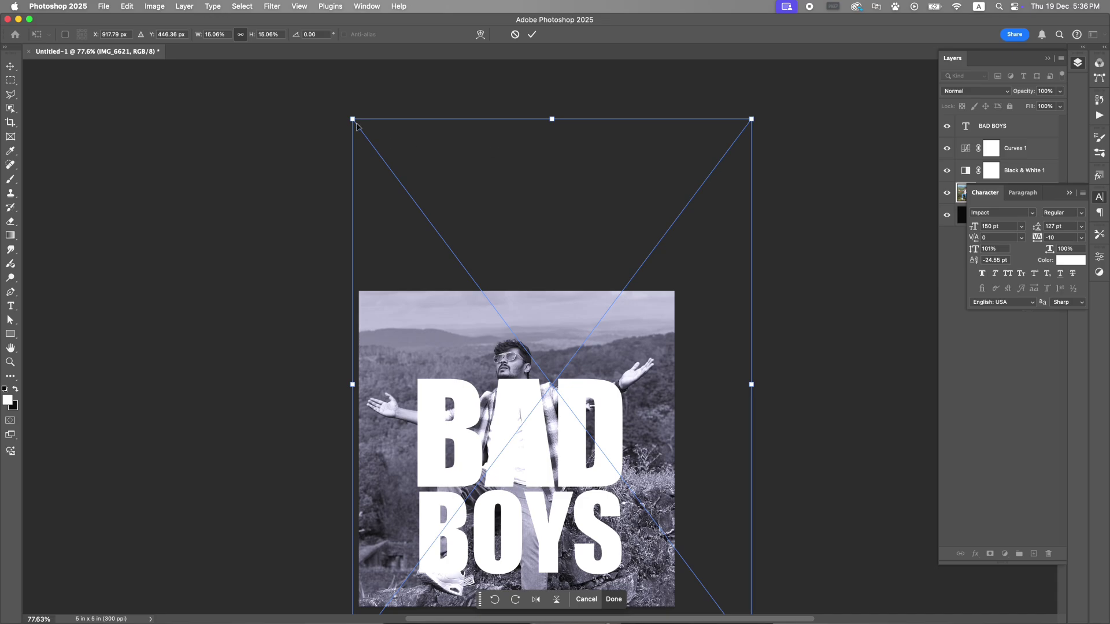
{"action": "left_click_drag", "start_coordinate": [356, 124], "coordinate": [343, 107]}
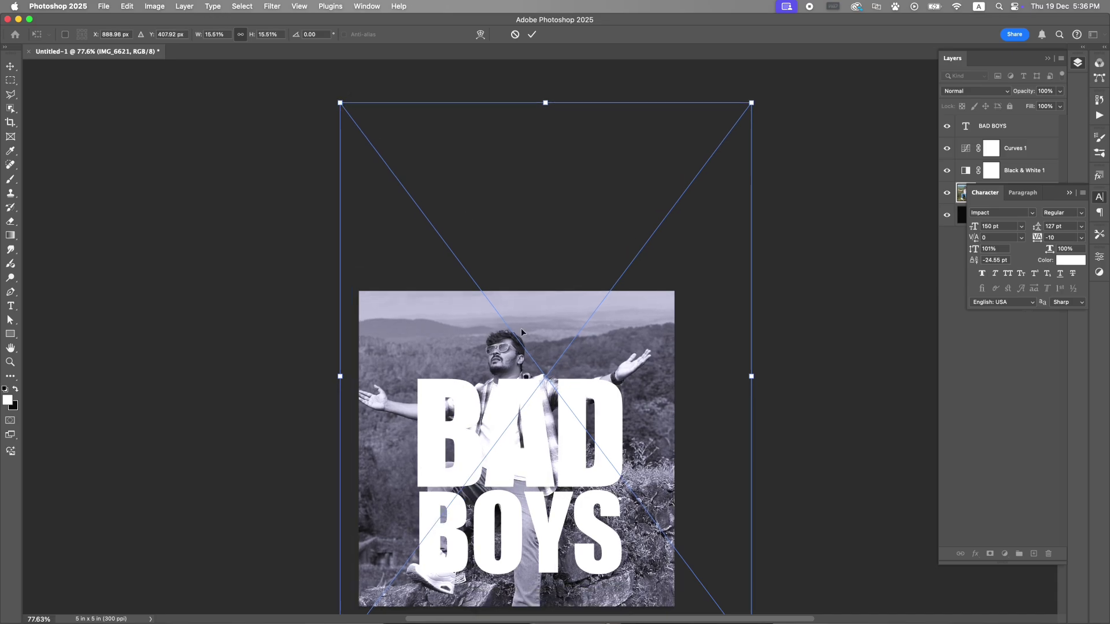
{"action": "left_click_drag", "start_coordinate": [521, 328], "coordinate": [519, 312]}
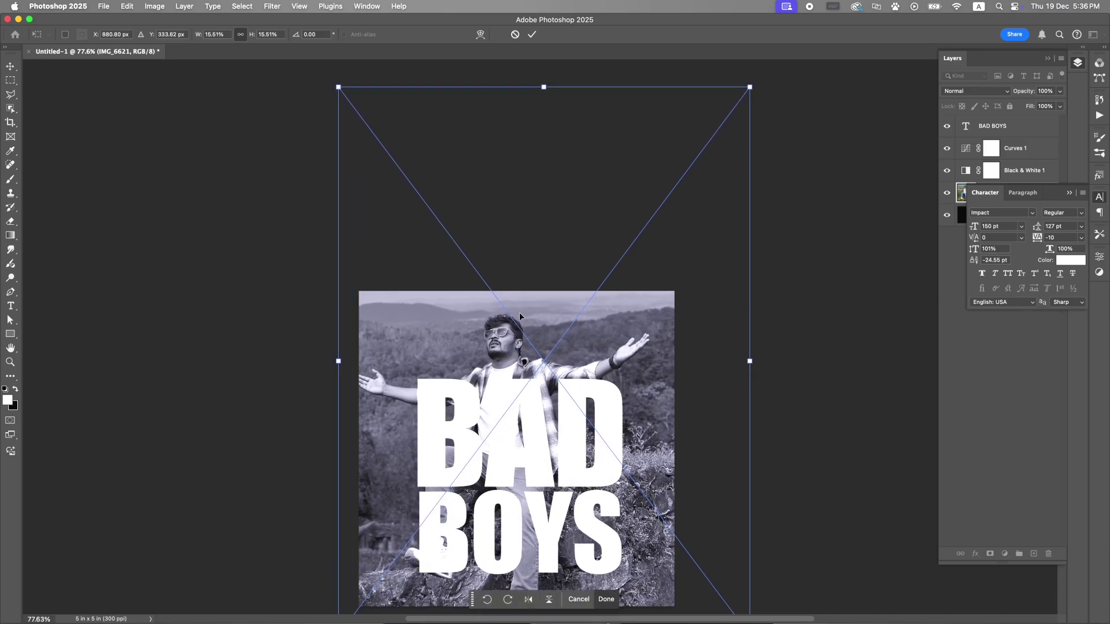
{"action": "key", "text": "Return"}
Put the BAD BOYS text layer into a new group and collapse the group
{"action": "left_click", "coordinate": [612, 389]}
{"action": "scroll", "coordinate": [611, 388], "scroll_direction": "down", "scroll_amount": 3}
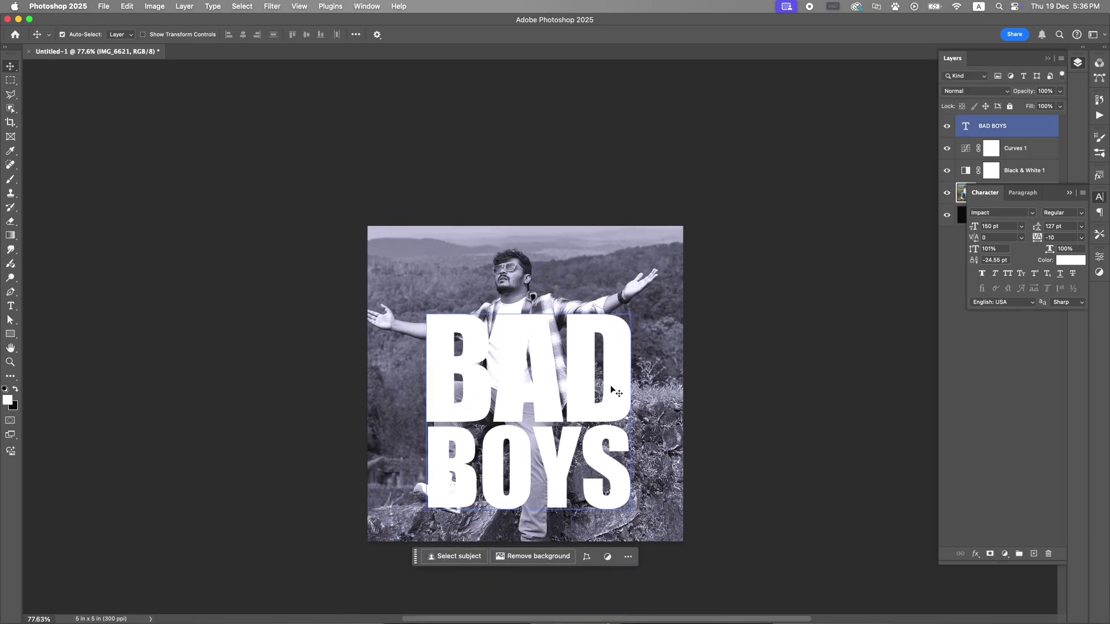
{"action": "scroll", "coordinate": [612, 389], "scroll_direction": "down", "scroll_amount": 2}
{"action": "scroll", "coordinate": [612, 388], "scroll_direction": "up", "scroll_amount": 2}
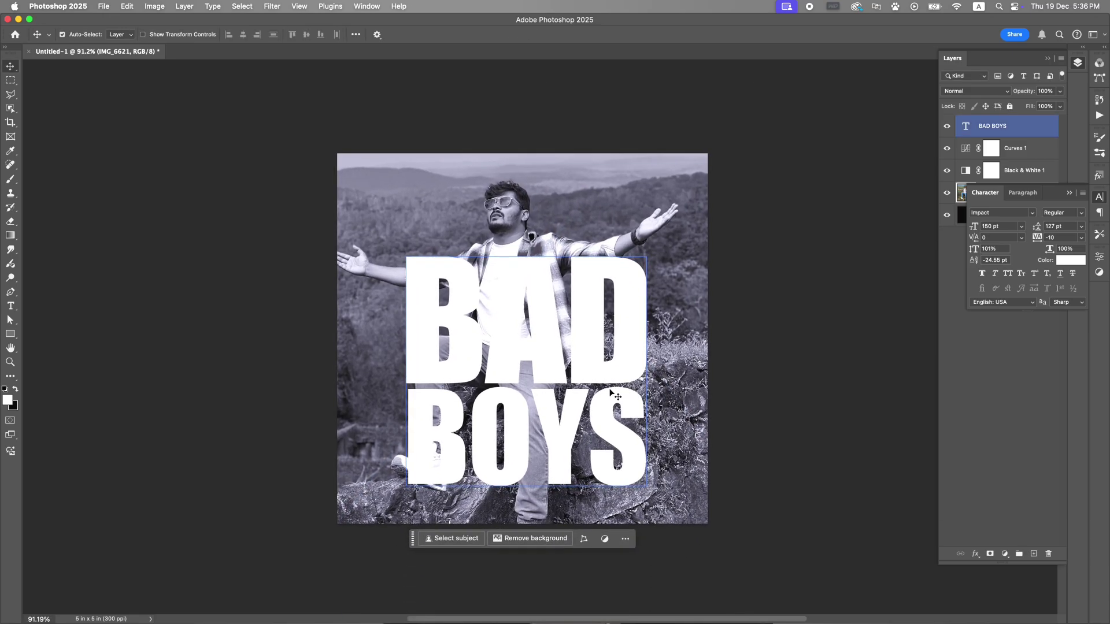
{"action": "scroll", "coordinate": [610, 389], "scroll_direction": "right", "scroll_amount": 3}
{"action": "scroll", "coordinate": [610, 390], "scroll_direction": "down", "scroll_amount": 2}
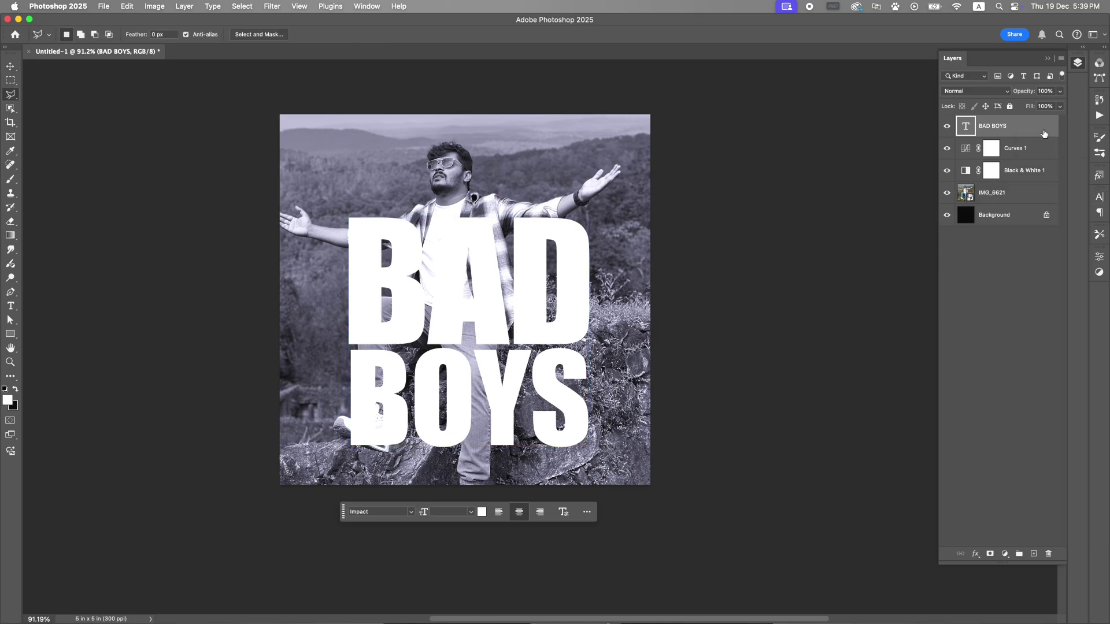
{"action": "key", "text": "super+g"}
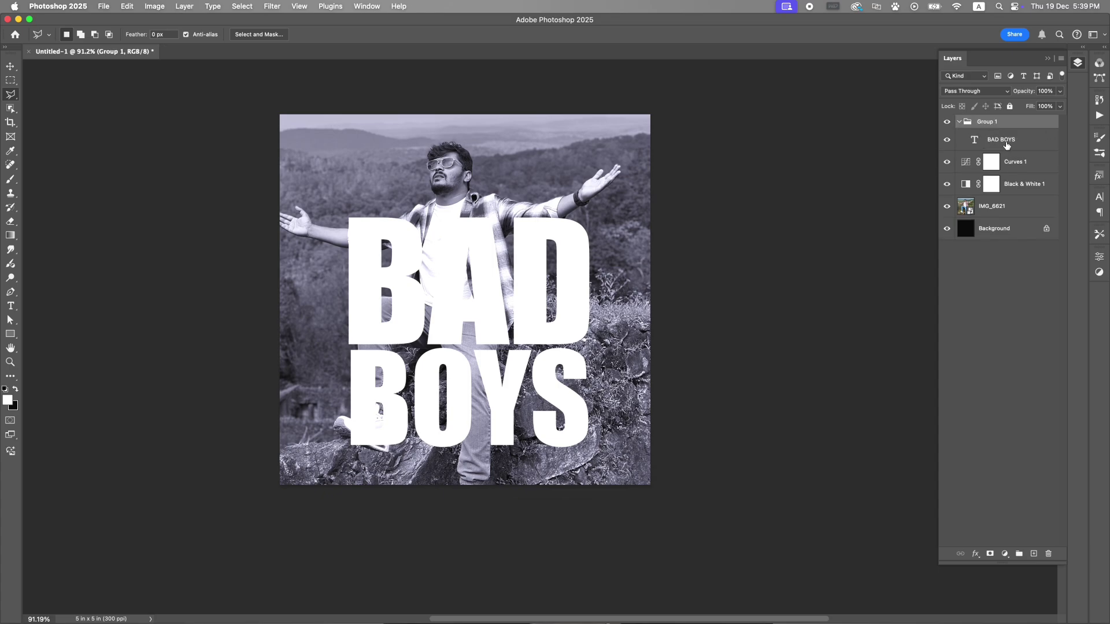
{"action": "left_click", "coordinate": [960, 122]}
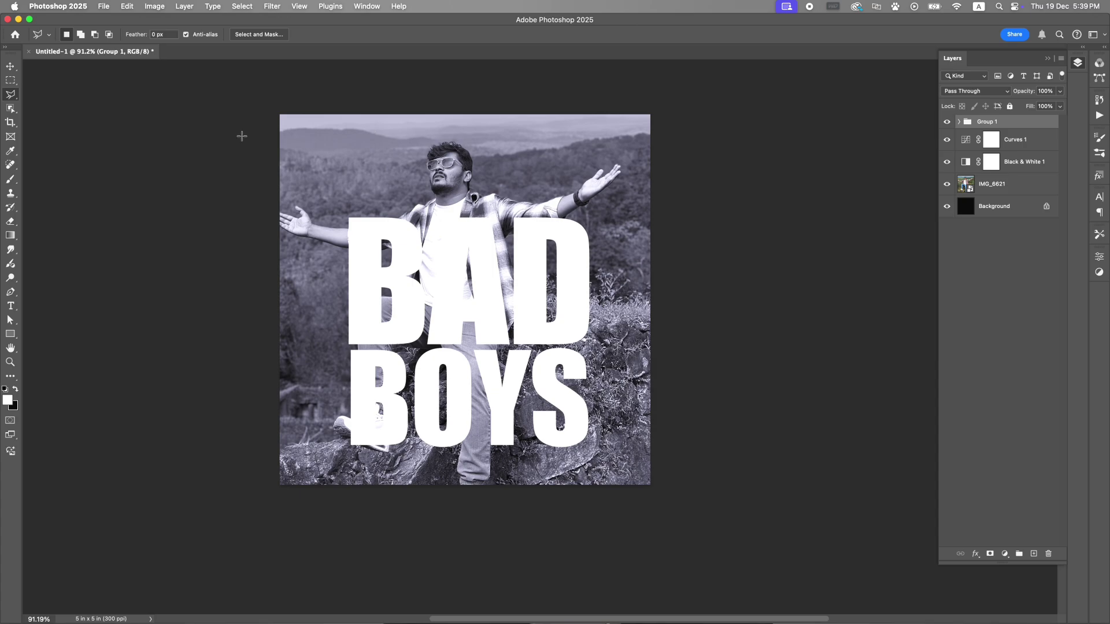
{"action": "left_click", "coordinate": [279, 484]}
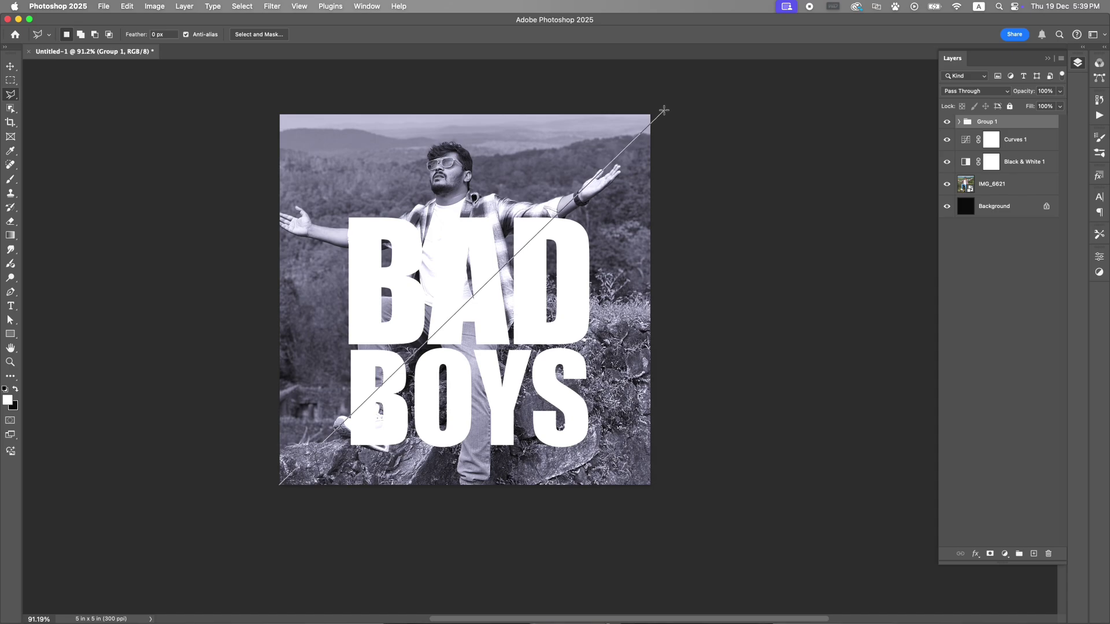
{"action": "key", "text": "Escape"}
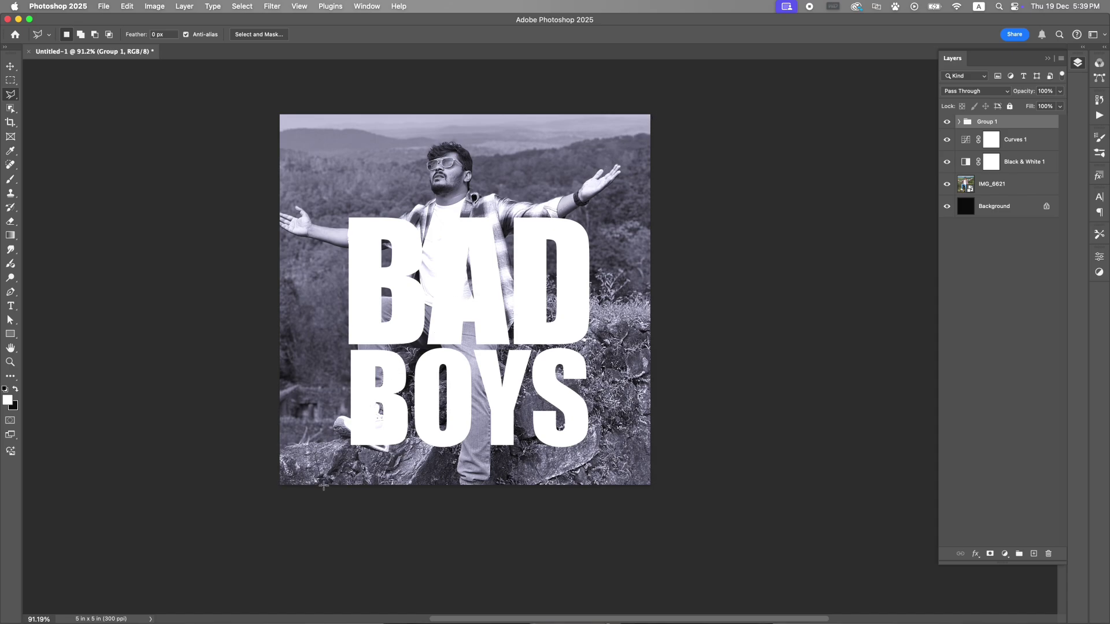
{"action": "left_click", "coordinate": [461, 329]}
{"action": "key", "text": "Escape"}
Select the canvas area below the diagonal from lower left to upper right with the Polygonal Lasso and mask the text group with it
{"action": "left_click", "coordinate": [321, 487]}
{"action": "left_click", "coordinate": [662, 101]}
{"action": "left_click", "coordinate": [675, 497]}
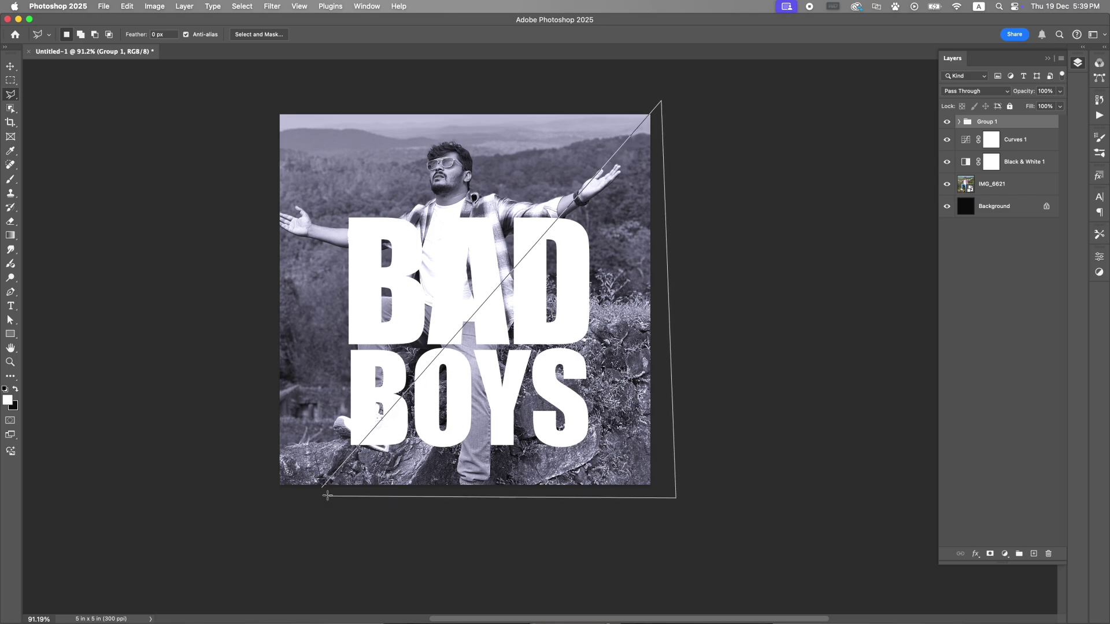
{"action": "left_click", "coordinate": [322, 488]}
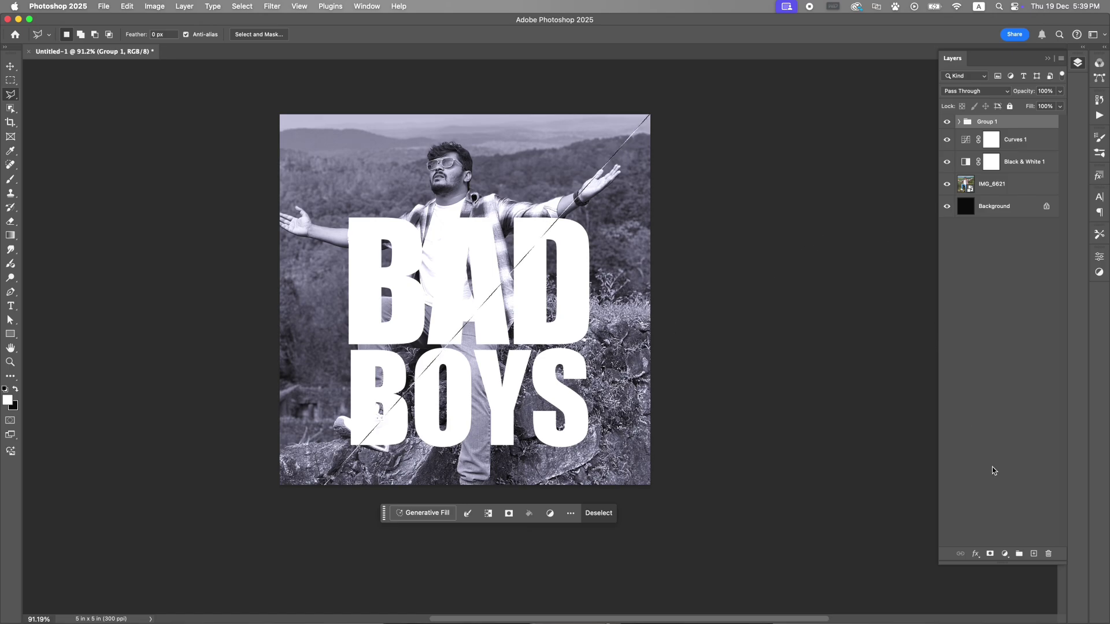
{"action": "left_click", "coordinate": [991, 554]}
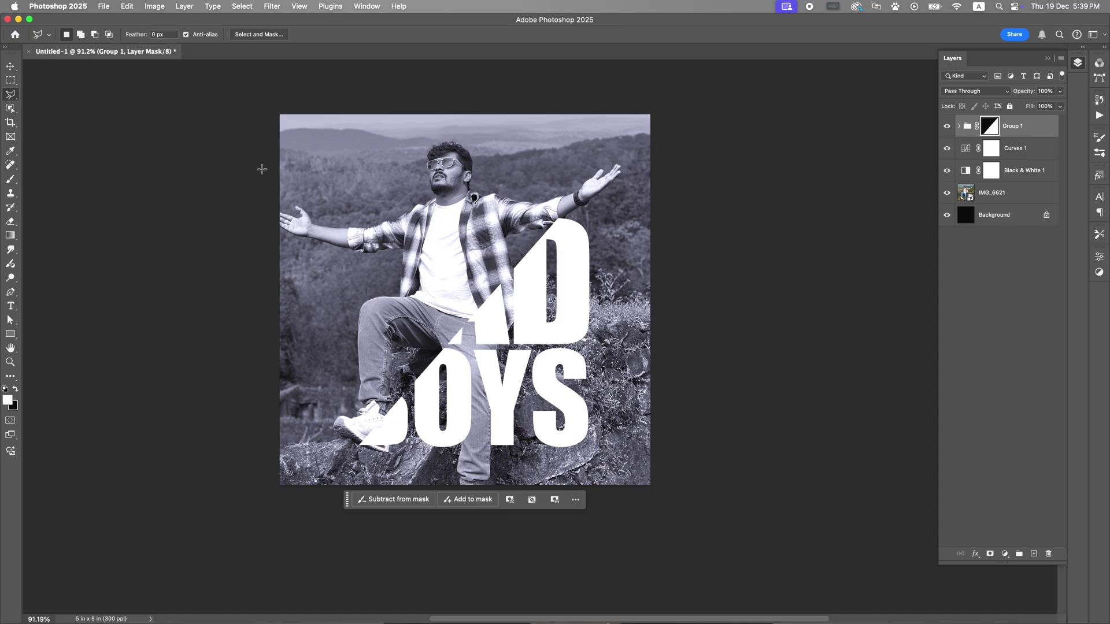
Duplicate the masked text group and delete the layer mask from the copy
{"action": "right_click", "coordinate": [1010, 138]}
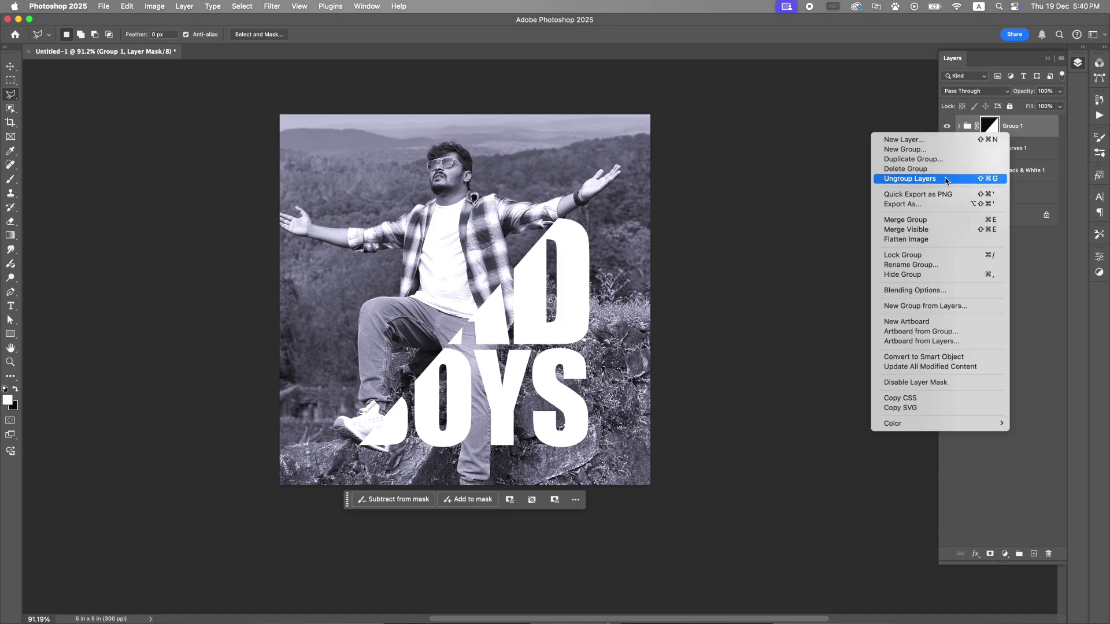
{"action": "left_click", "coordinate": [820, 229]}
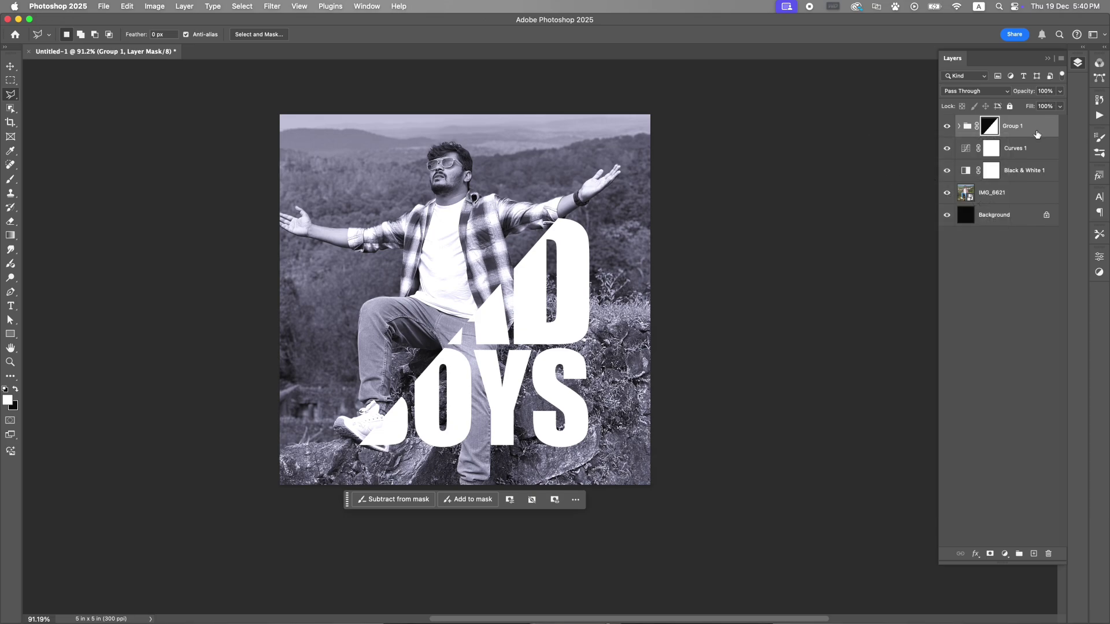
{"action": "key", "text": "super+j"}
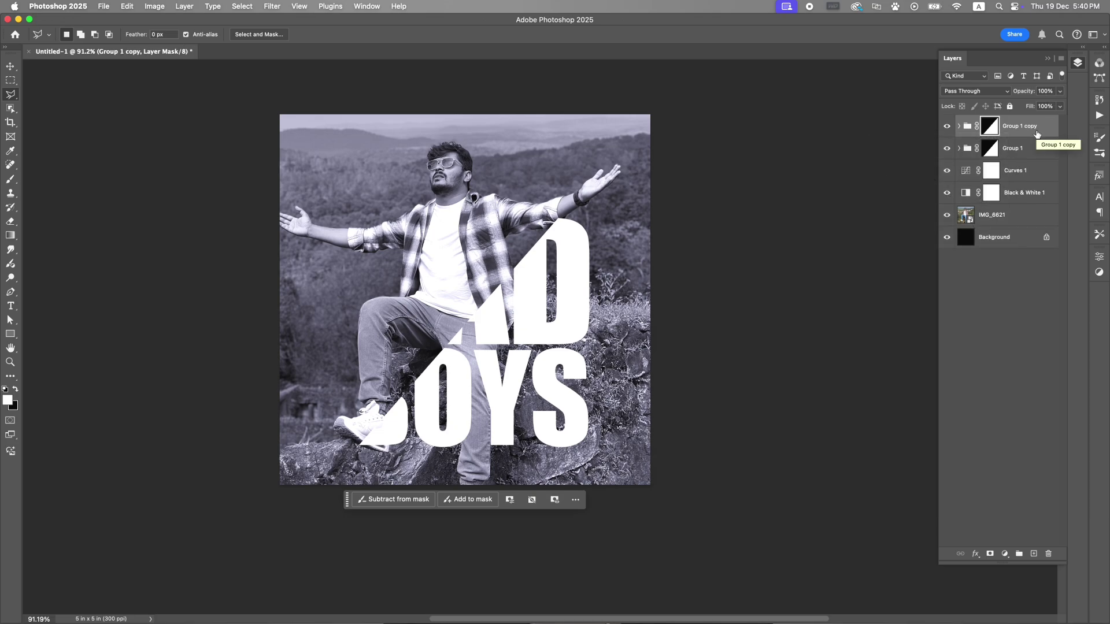
{"action": "right_click", "coordinate": [994, 130]}
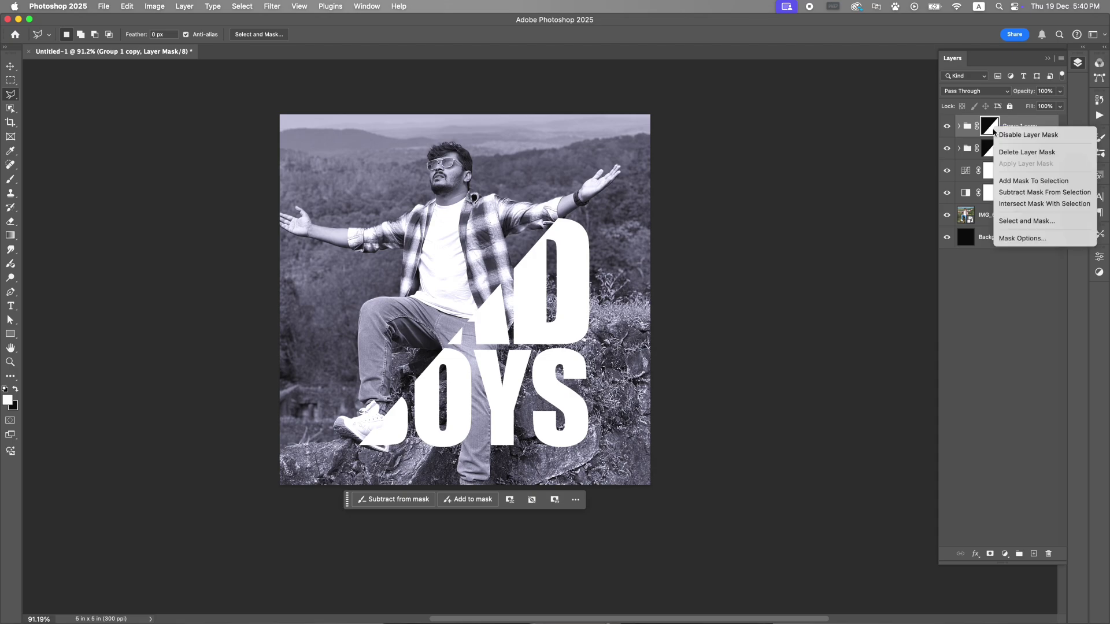
{"action": "left_click", "coordinate": [1026, 152]}
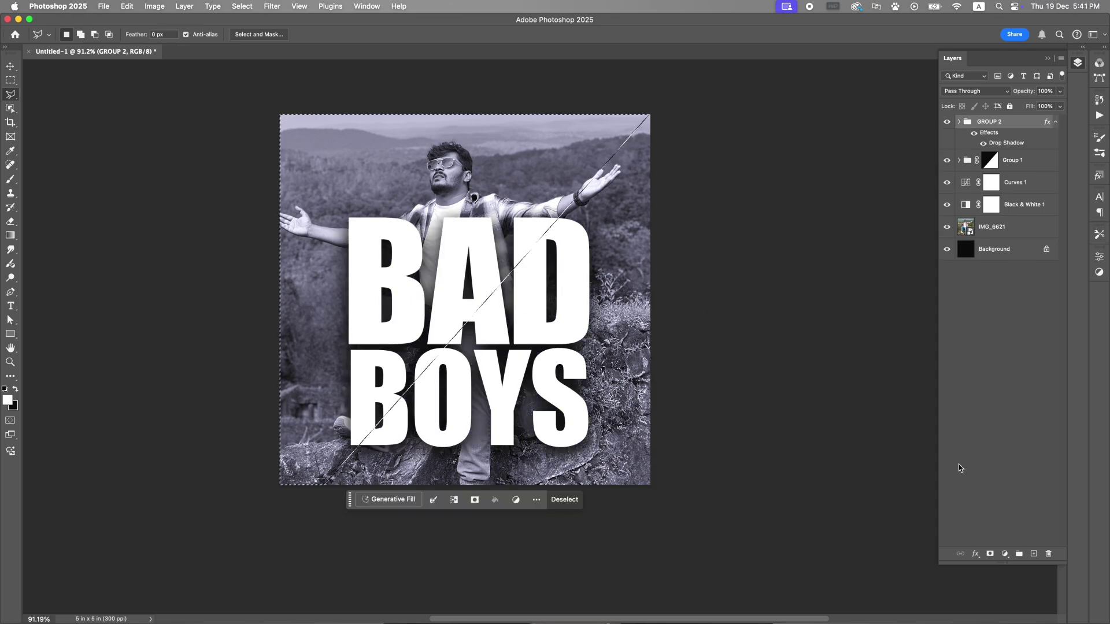
Mask GROUP 2 with the selection above the diagonal and shift its half of the text slightly left
{"action": "left_click", "coordinate": [990, 554]}
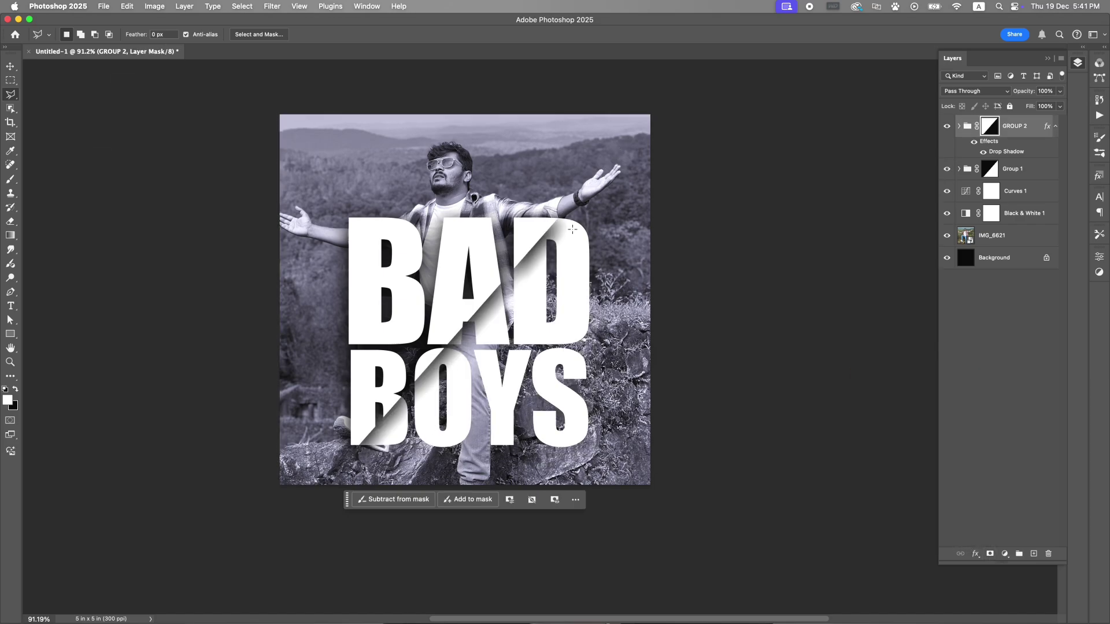
{"action": "left_click", "coordinate": [11, 66]}
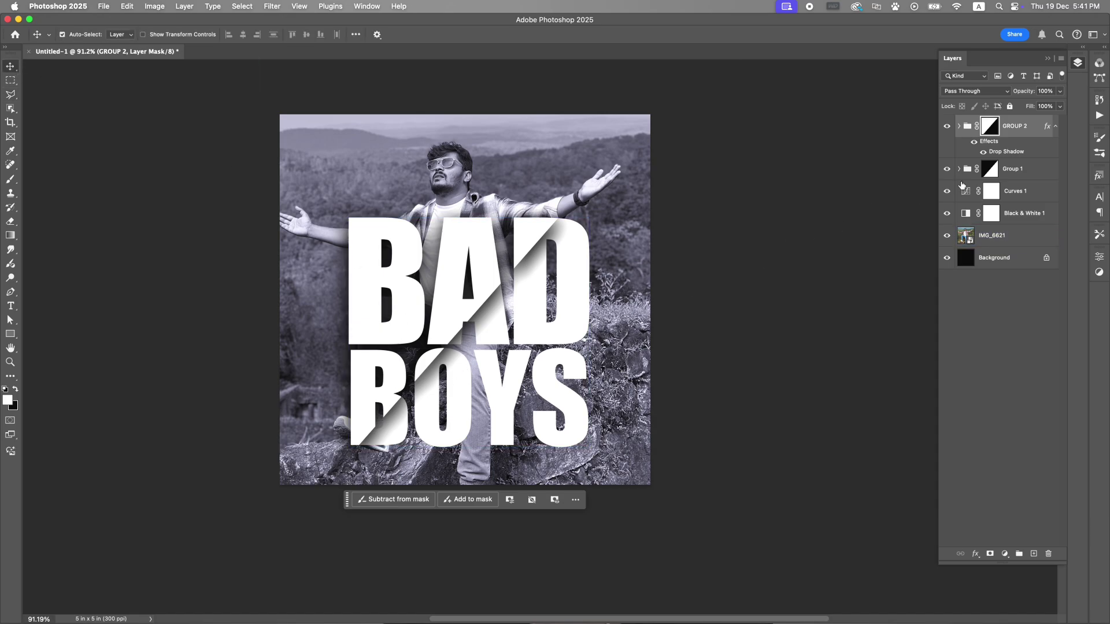
{"action": "left_click", "coordinate": [1037, 136]}
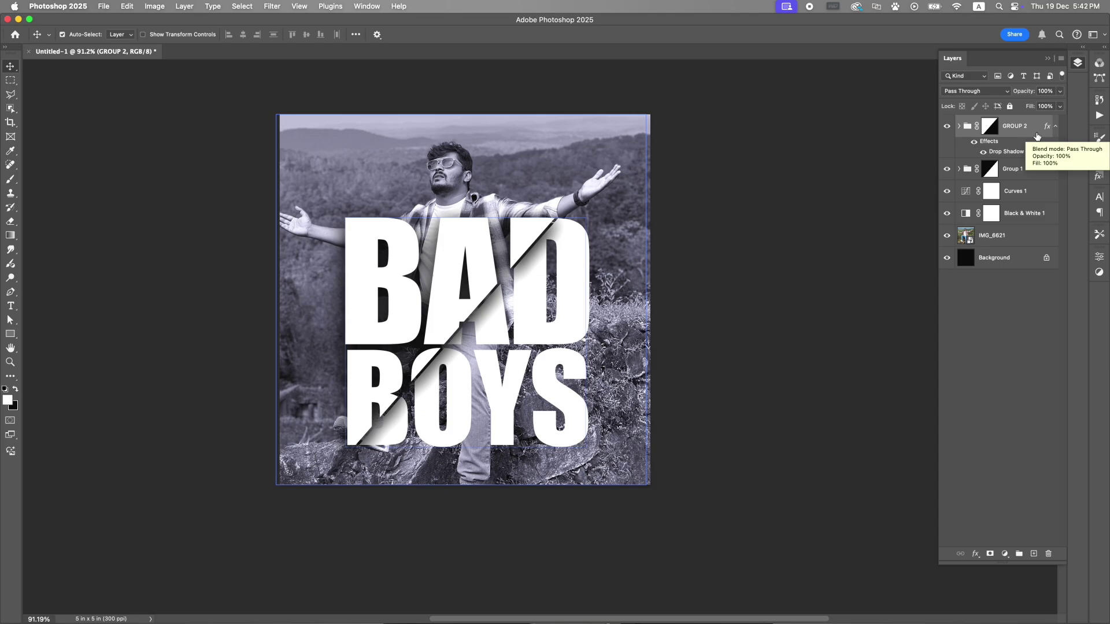
{"action": "left_click", "coordinate": [669, 249]}
{"action": "left_click", "coordinate": [523, 272]}
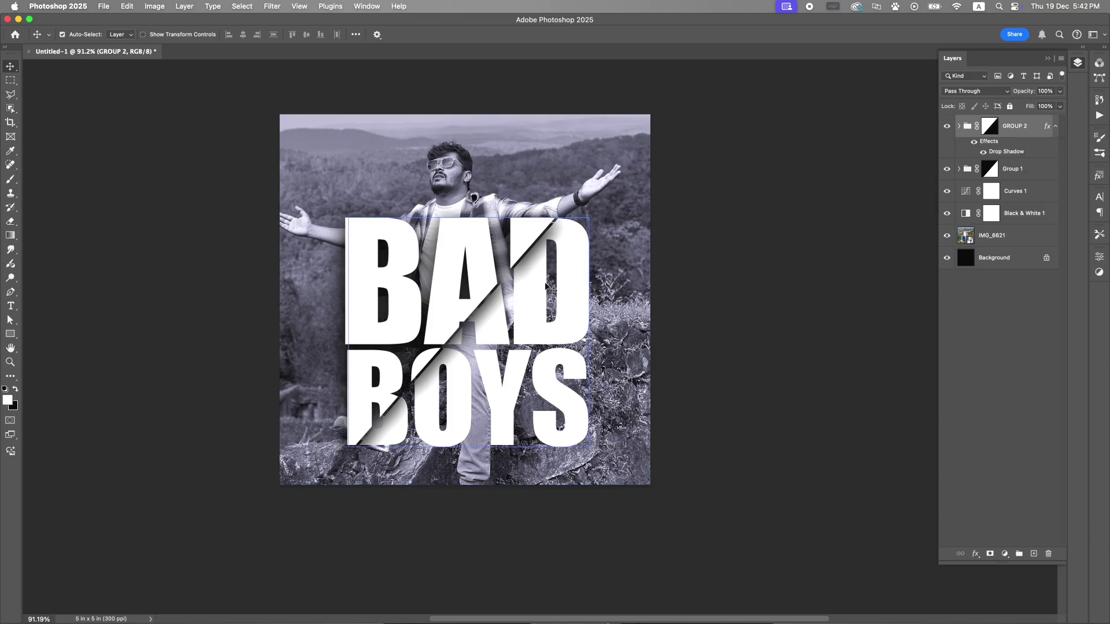
{"action": "left_click", "coordinate": [631, 261]}
{"action": "left_click", "coordinate": [529, 303]}
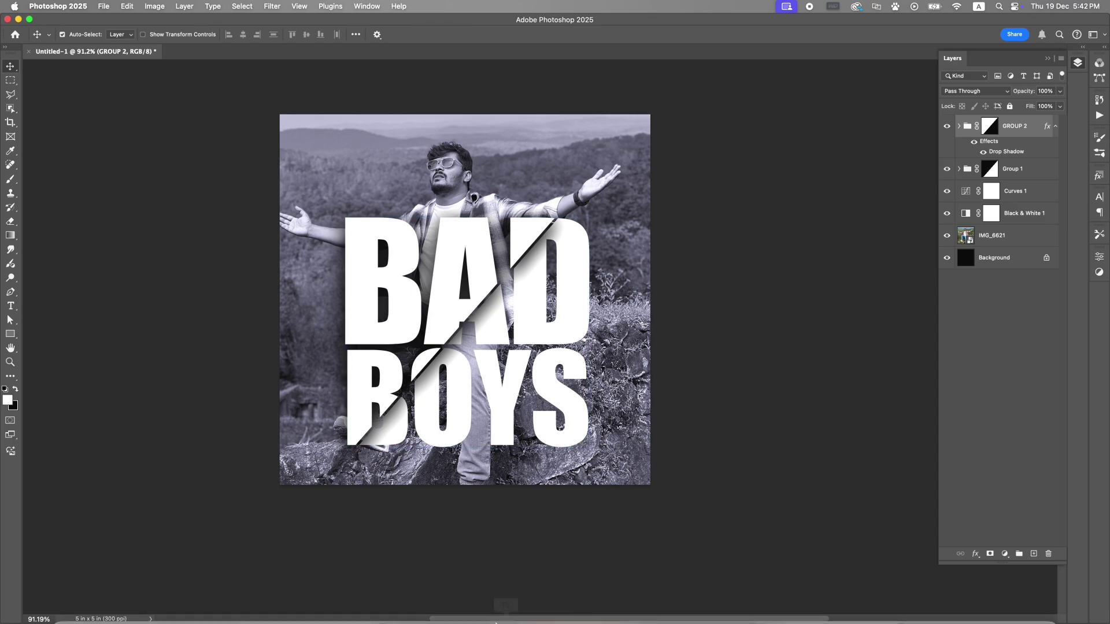
Place the blue-center-optical-lens-flares image from Downloads onto the poster and rotate it to about -37.2°
{"action": "mouse_move", "coordinate": [237, 622]}
{"action": "left_click", "coordinate": [69, 602]}
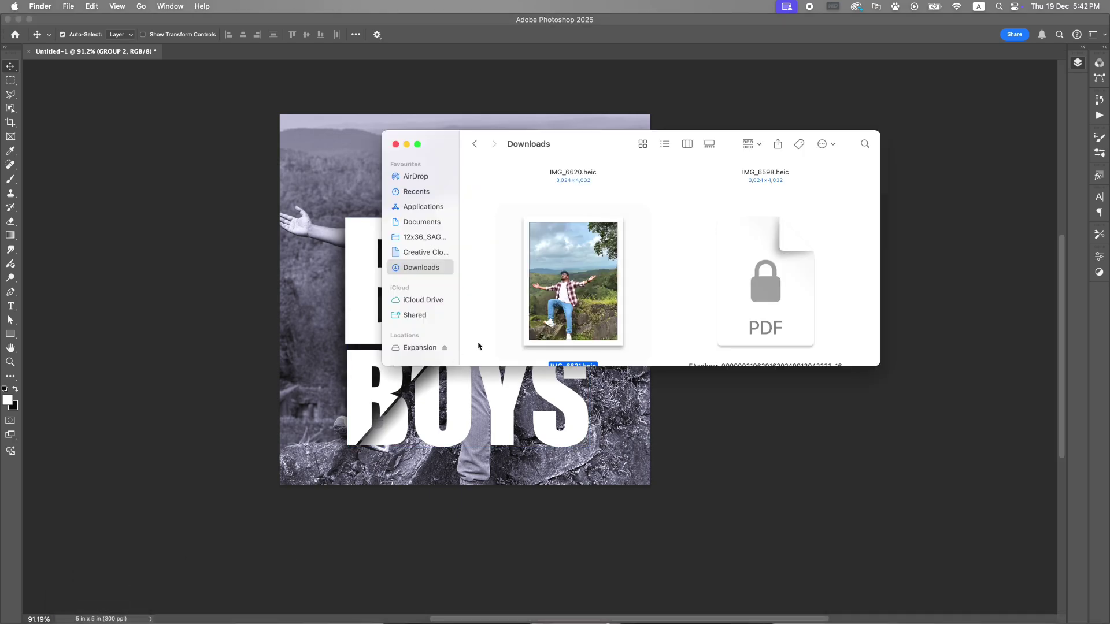
{"action": "scroll", "coordinate": [657, 264], "scroll_direction": "down", "scroll_amount": 10}
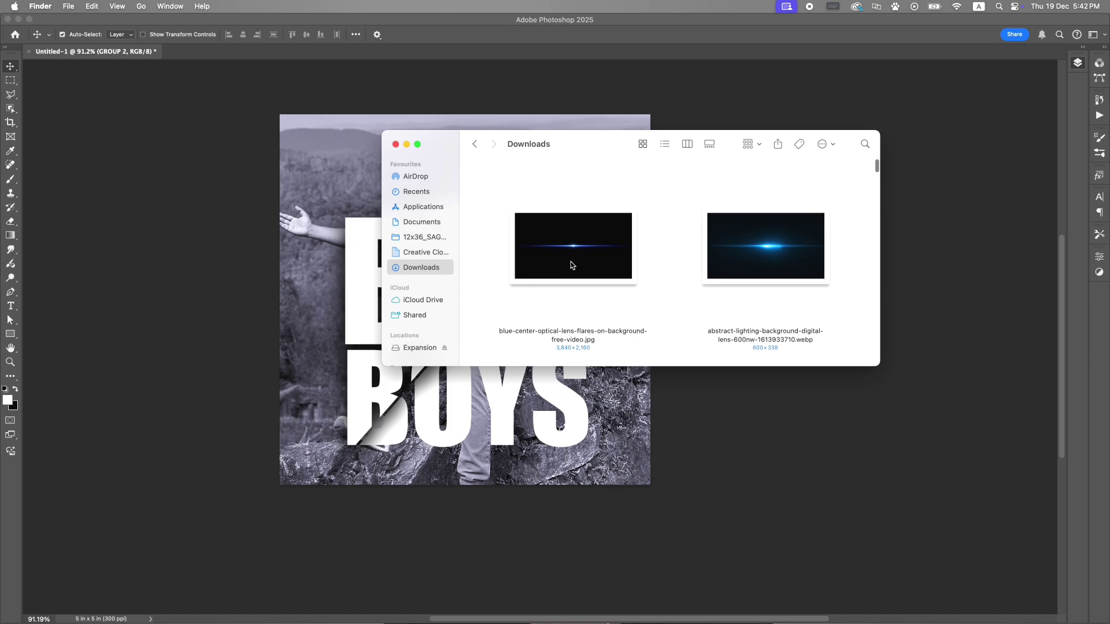
{"action": "left_click_drag", "start_coordinate": [570, 264], "coordinate": [577, 441]}
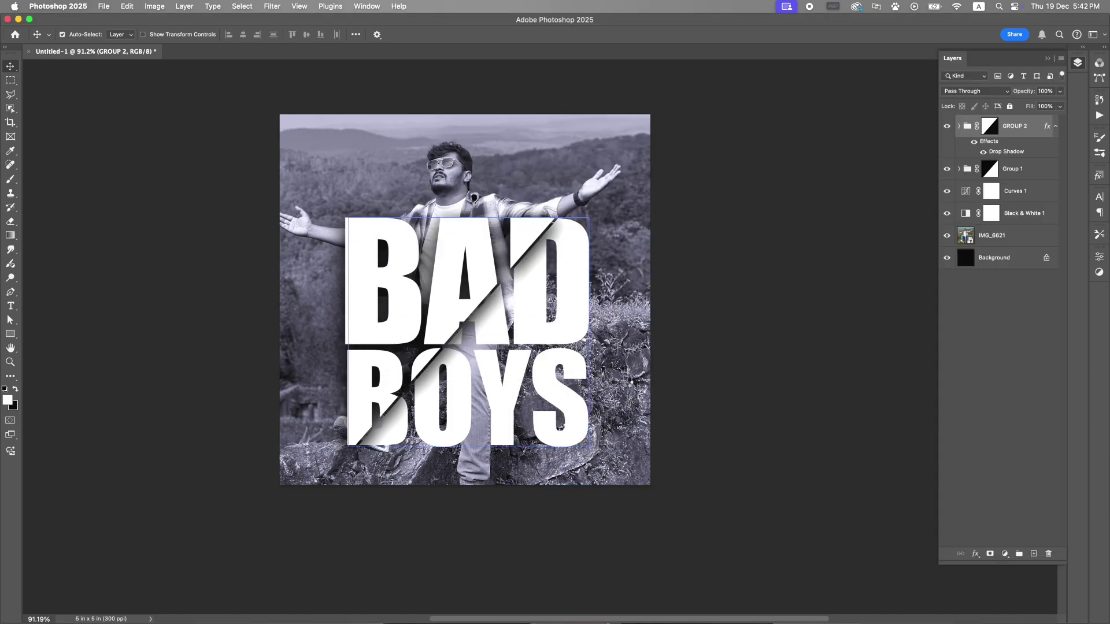
{"action": "left_click_drag", "start_coordinate": [659, 414], "coordinate": [676, 280]}
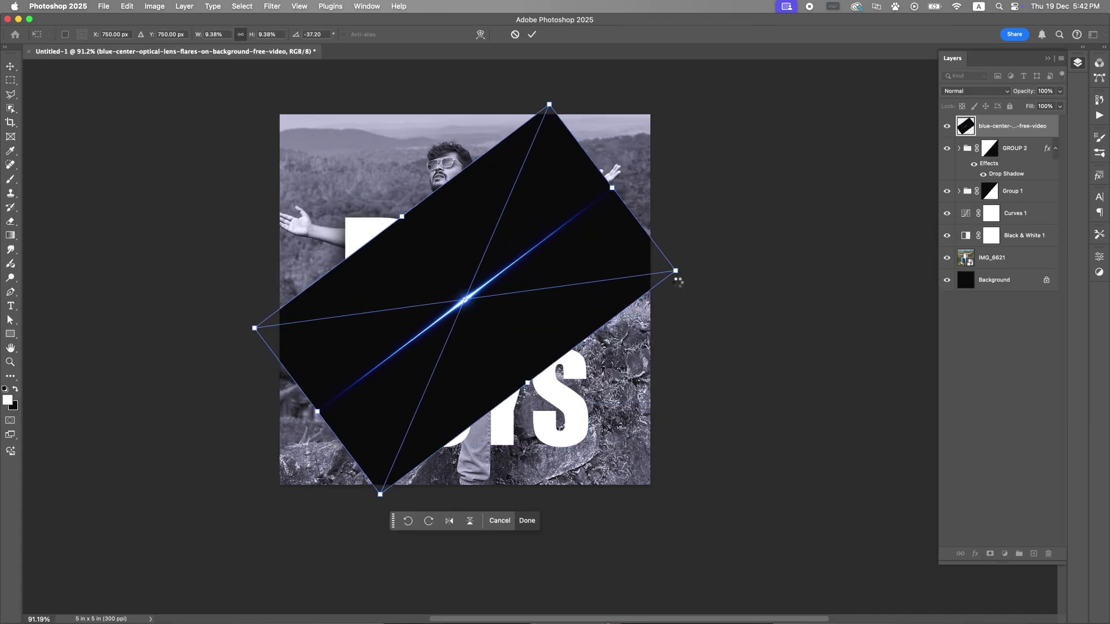
{"action": "key", "text": "Return"}
Set the lens flare's blend mode to Screen, then rotate it to about -49°, enlarge it and align it with the diagonal cut
{"action": "left_click", "coordinate": [982, 92]}
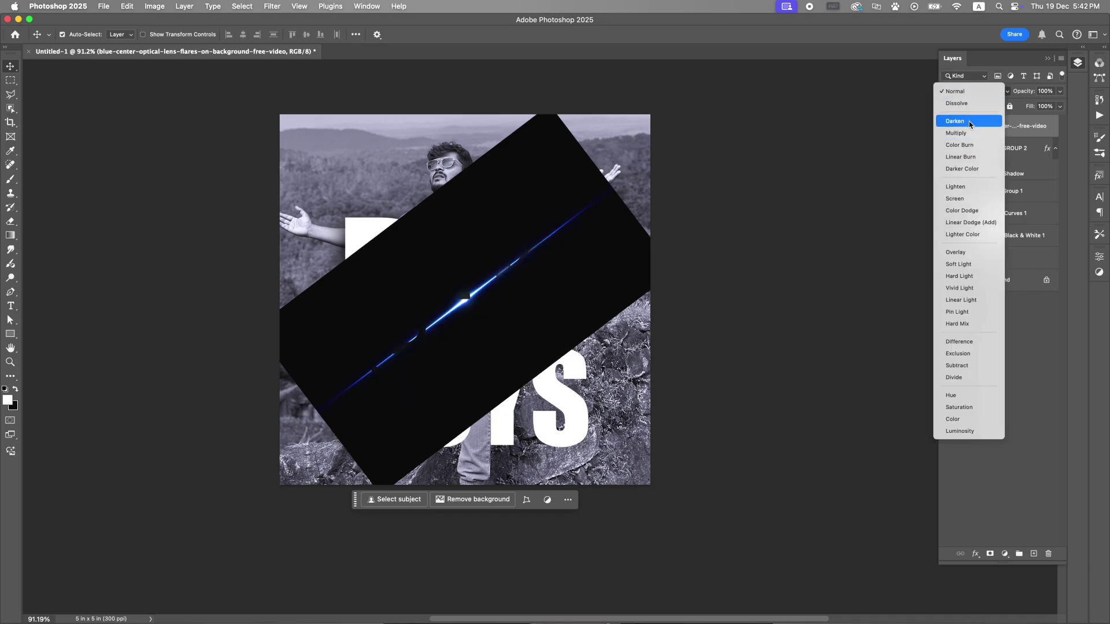
{"action": "left_click", "coordinate": [969, 201]}
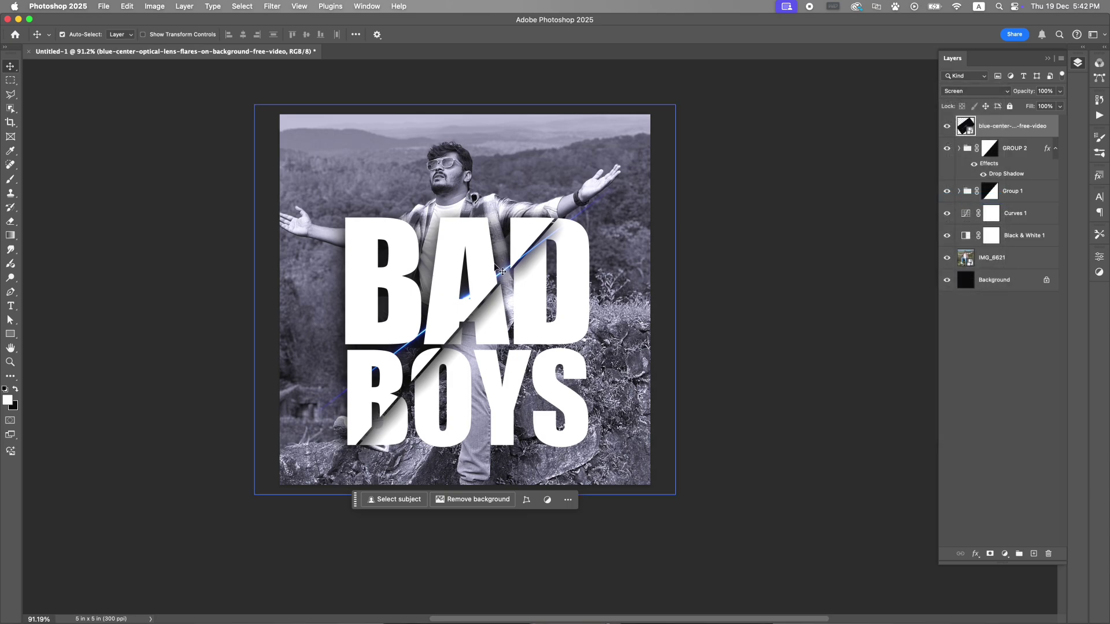
{"action": "key", "text": "super+t"}
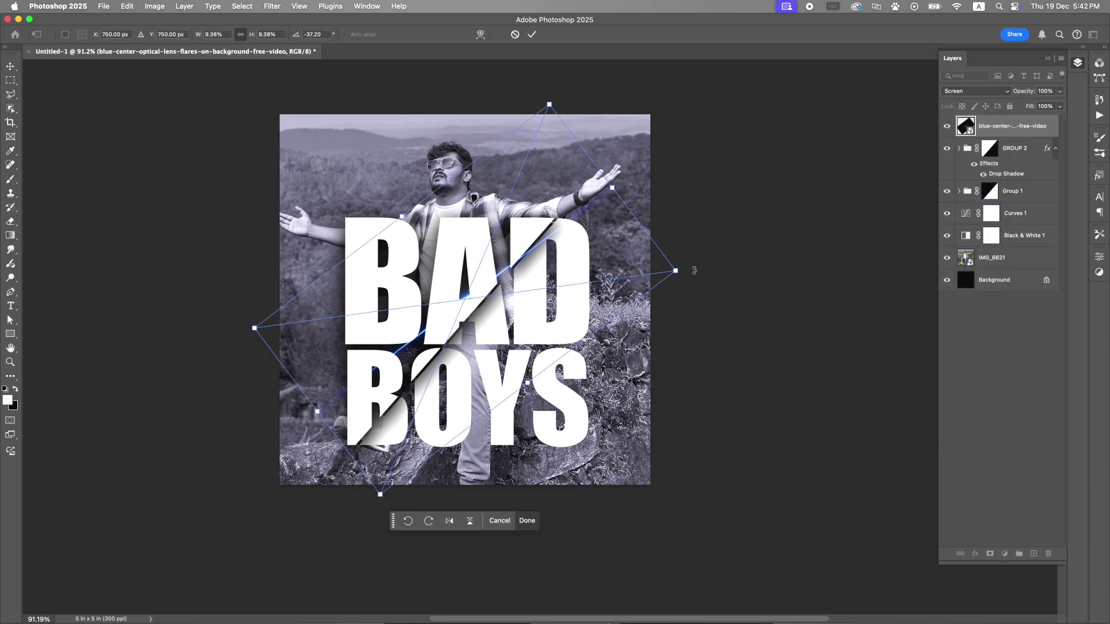
{"action": "mouse_move", "coordinate": [691, 269]}
{"action": "left_mouse_down"}
{"action": "mouse_move", "coordinate": [693, 280]}
{"action": "mouse_move", "coordinate": [682, 251]}
{"action": "left_mouse_up"}
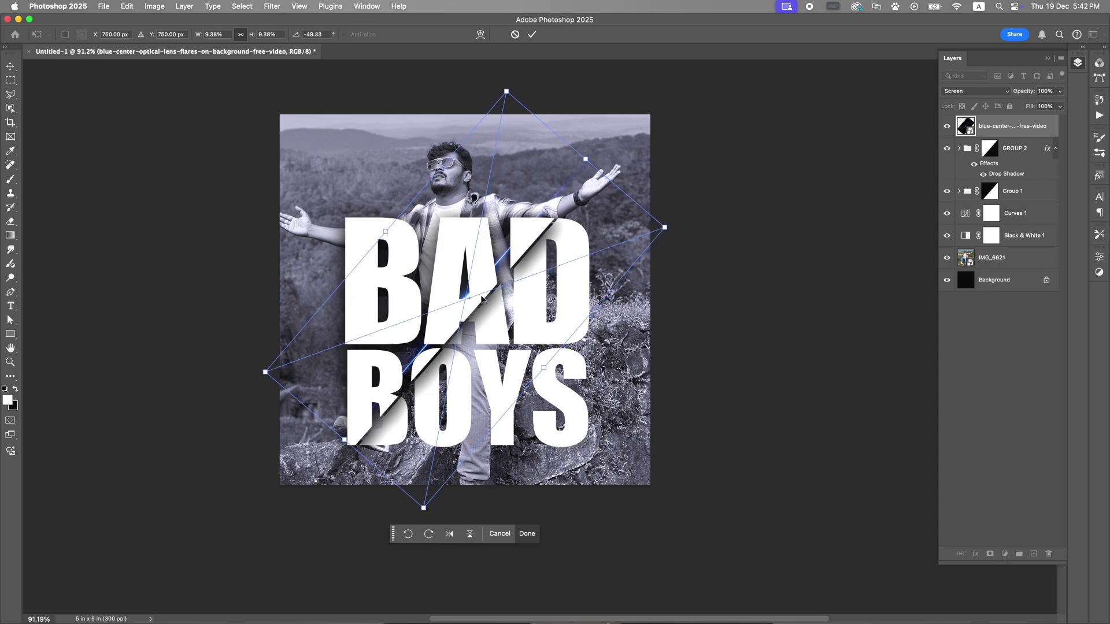
{"action": "mouse_move", "coordinate": [482, 298]}
{"action": "left_mouse_down"}
{"action": "mouse_move", "coordinate": [470, 300]}
{"action": "mouse_move", "coordinate": [472, 316]}
{"action": "left_mouse_up"}
{"action": "key", "text": "Return"}
{"action": "left_click", "coordinate": [738, 344]}
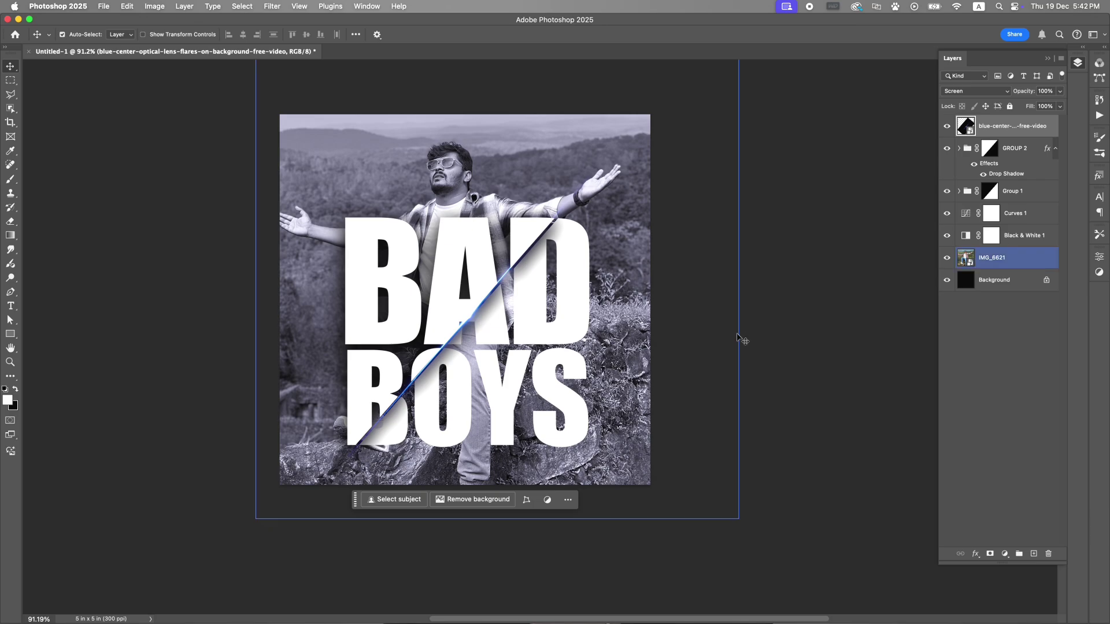
{"action": "left_click", "coordinate": [805, 296]}
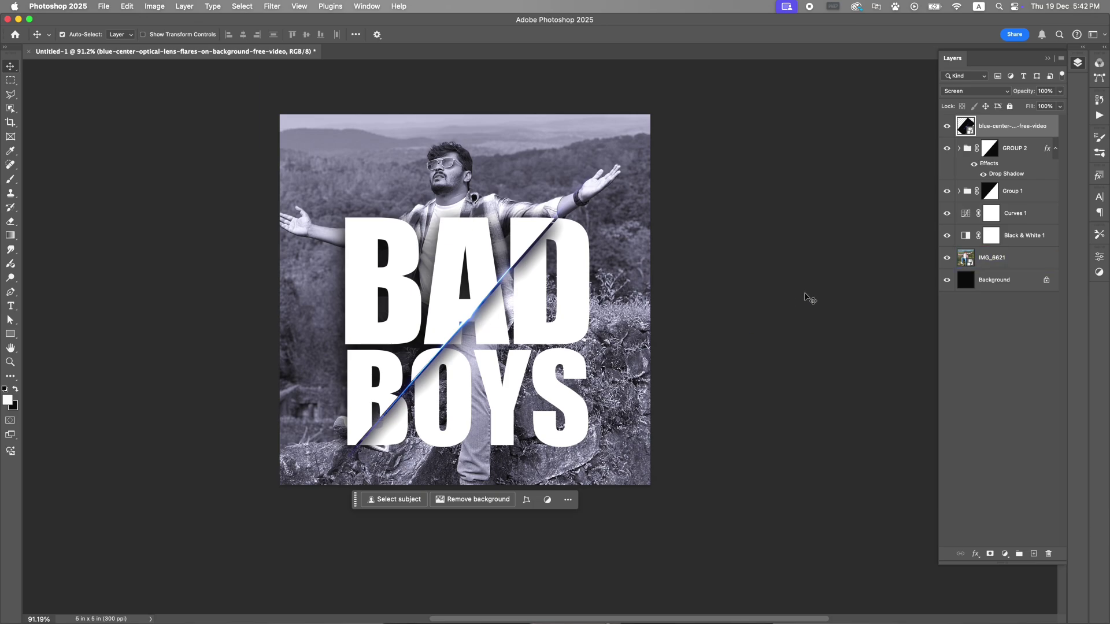
Add a new layer directly above the IMG_6621 photo and create the text BAD in Impact there
{"action": "left_click", "coordinate": [1023, 259]}
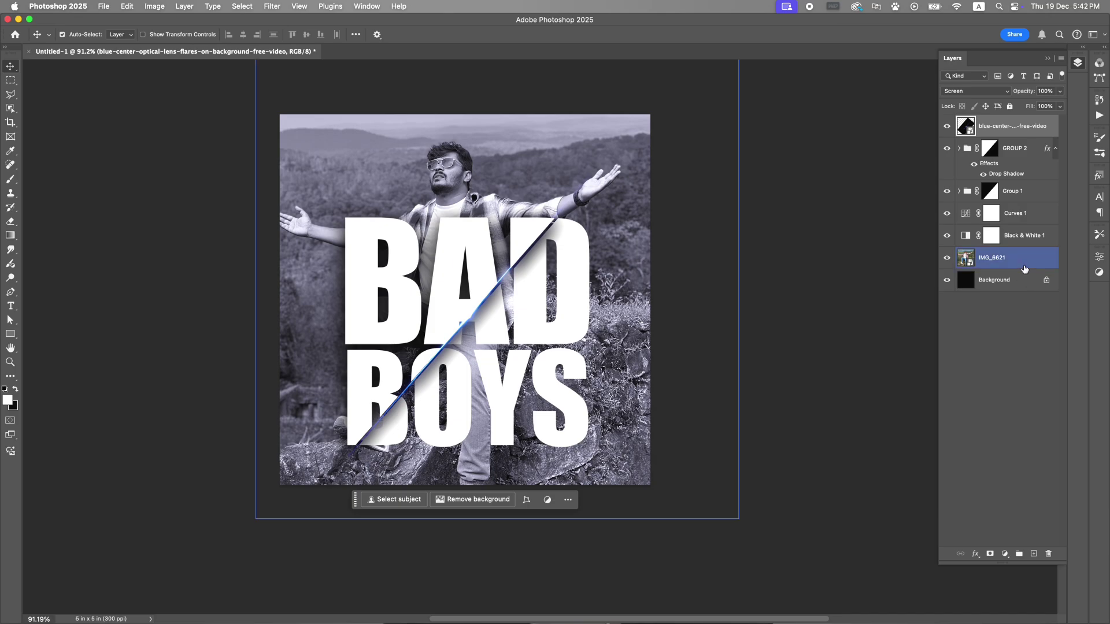
{"action": "left_click", "coordinate": [1033, 554]}
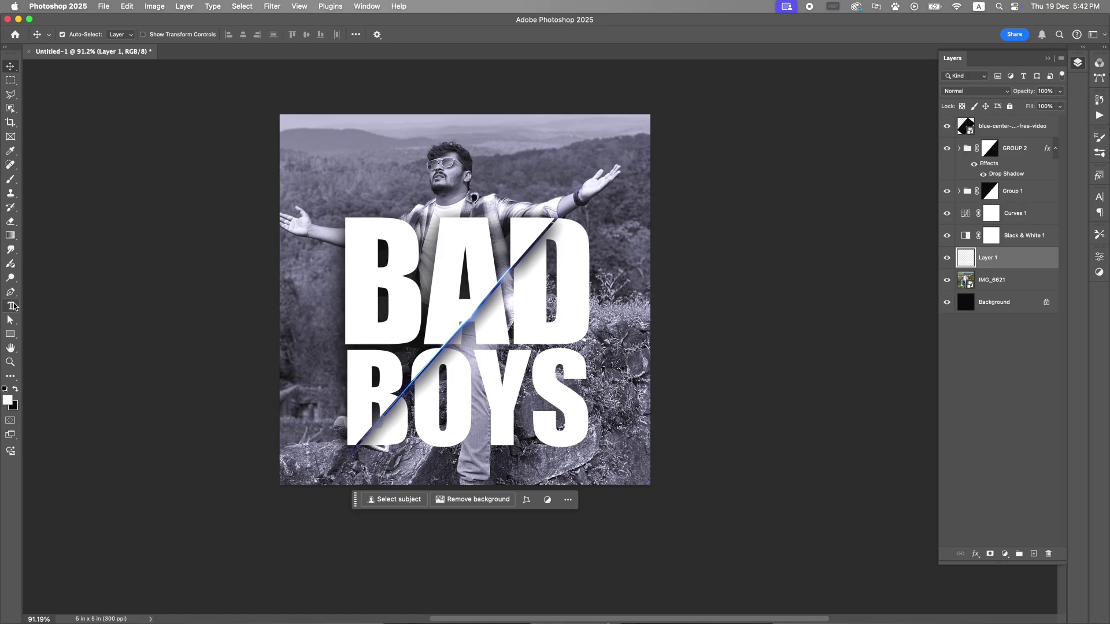
{"action": "left_click", "coordinate": [10, 306]}
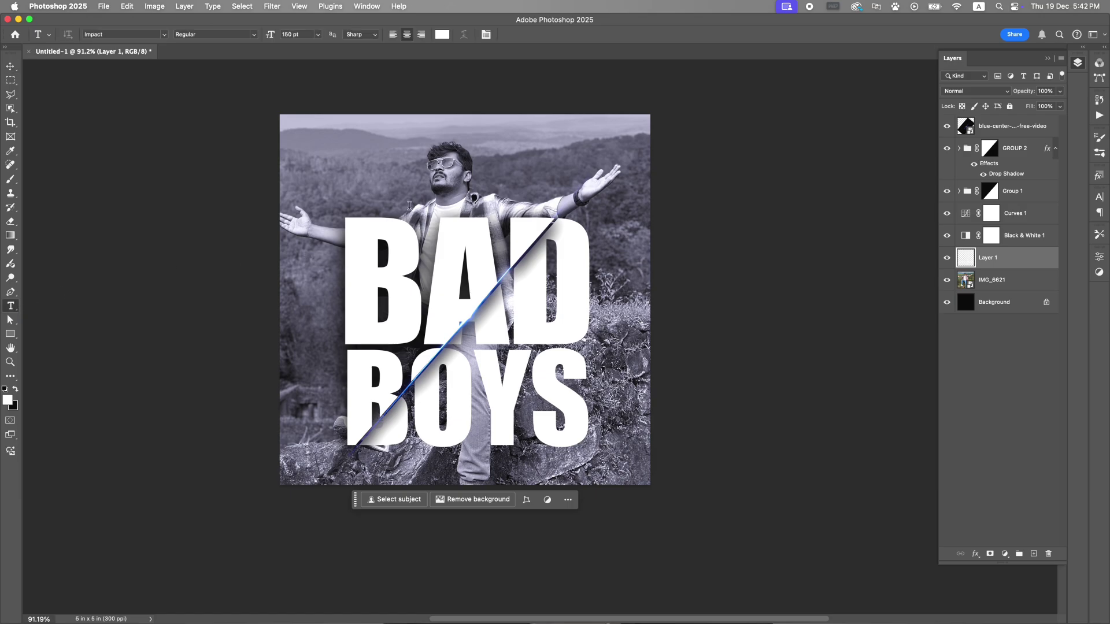
{"action": "left_click", "coordinate": [403, 176]}
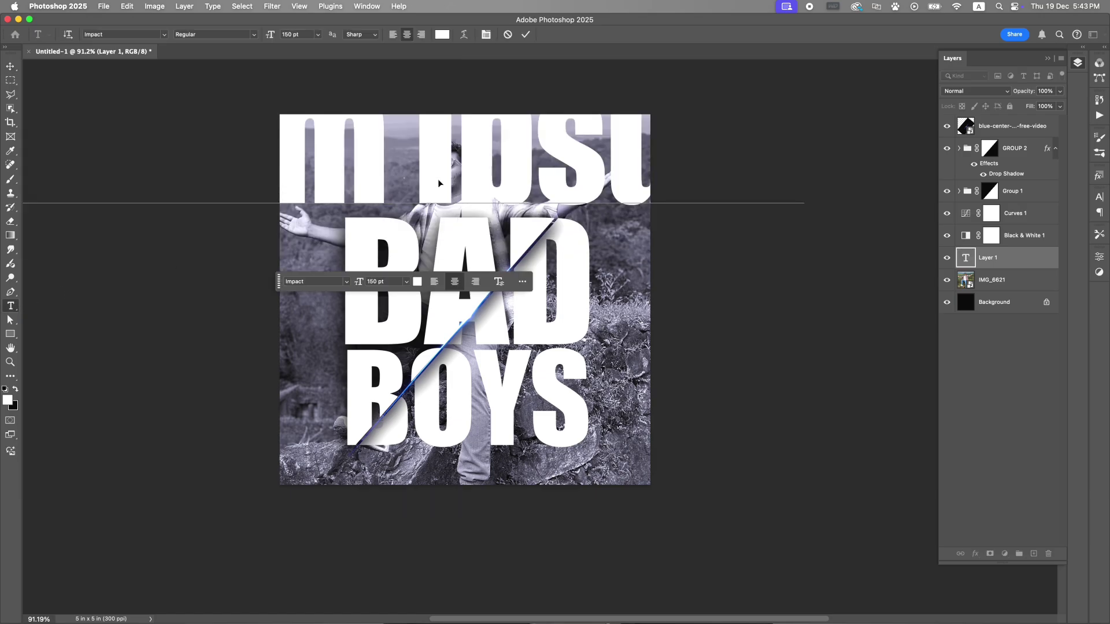
{"action": "type", "text": "BAD"}
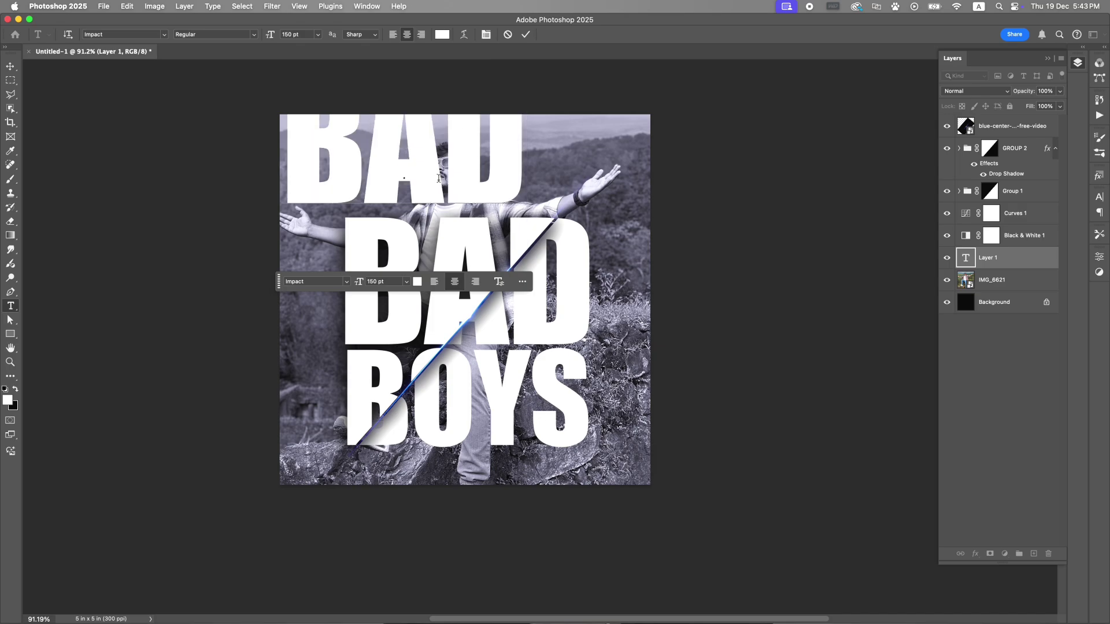
Set the new BAD text to 300 pt and move it down behind the smaller lettering
{"action": "key", "text": "super+a"}
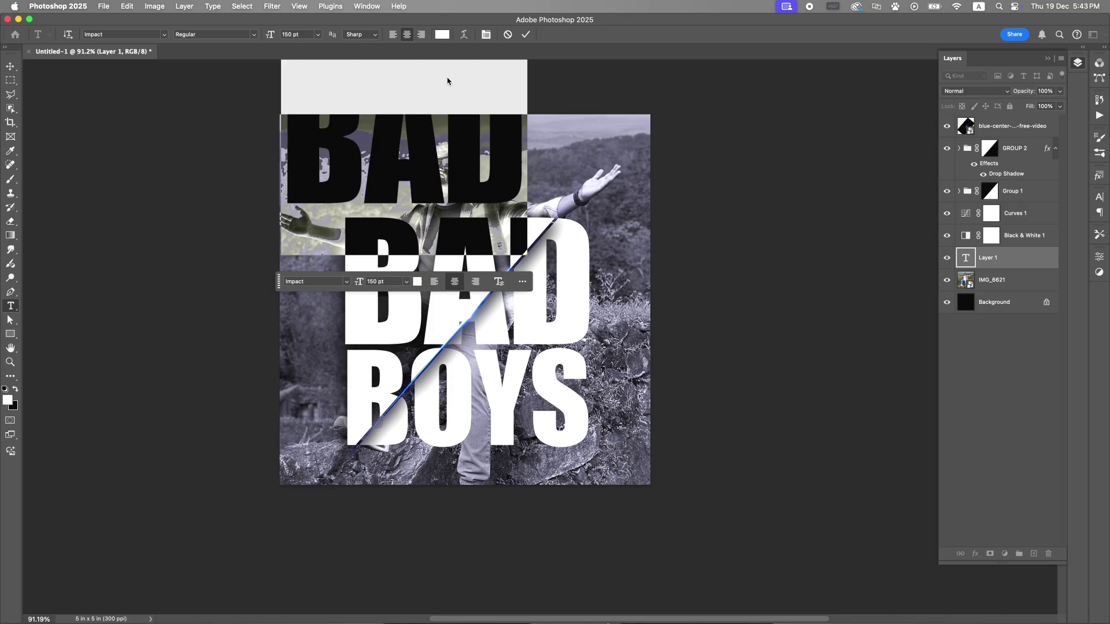
{"action": "left_click", "coordinate": [318, 35]}
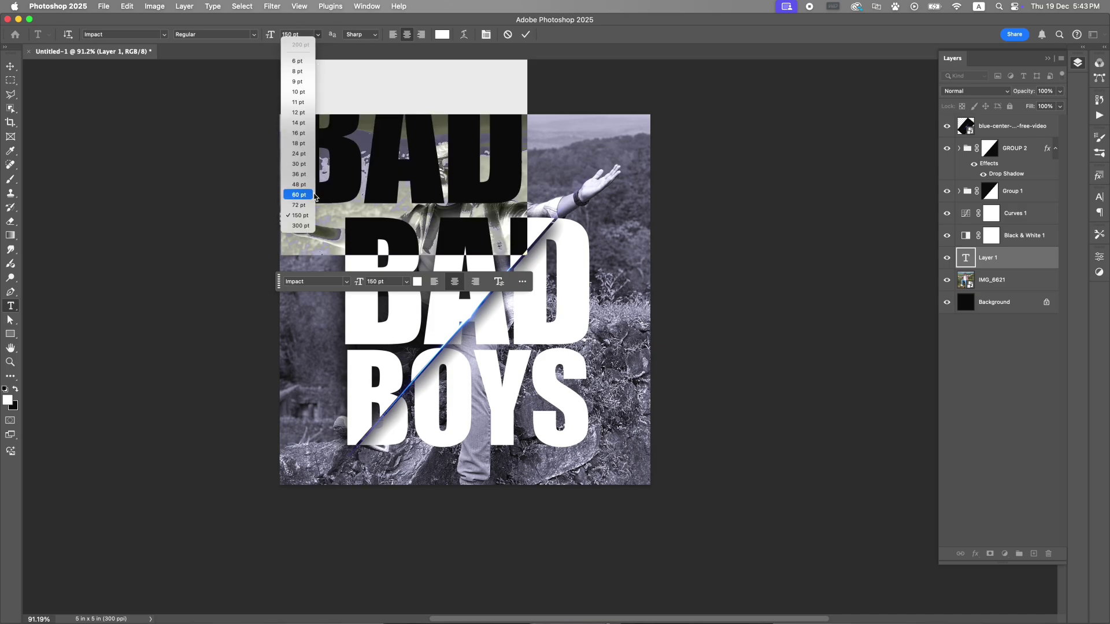
{"action": "left_click", "coordinate": [307, 226]}
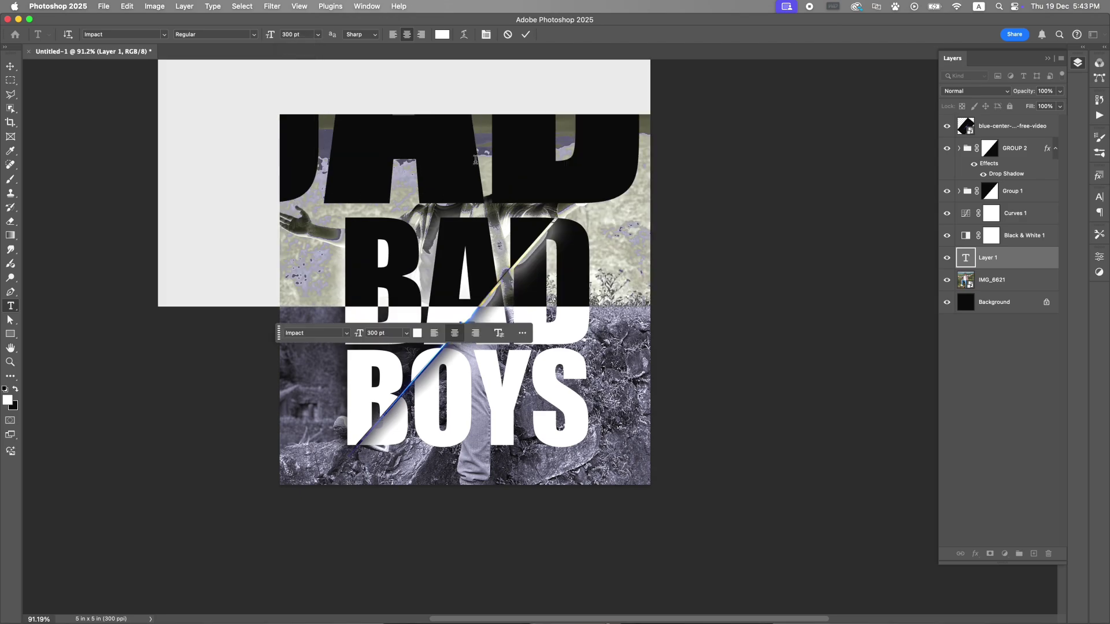
{"action": "left_click", "coordinate": [10, 66]}
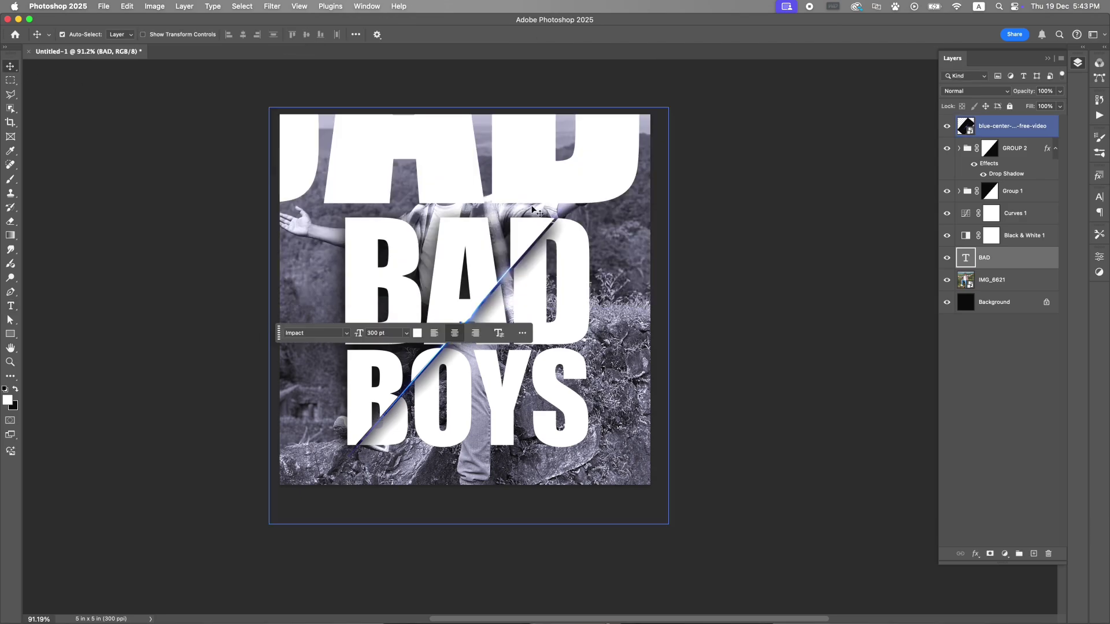
{"action": "left_click_drag", "start_coordinate": [610, 175], "coordinate": [649, 406]}
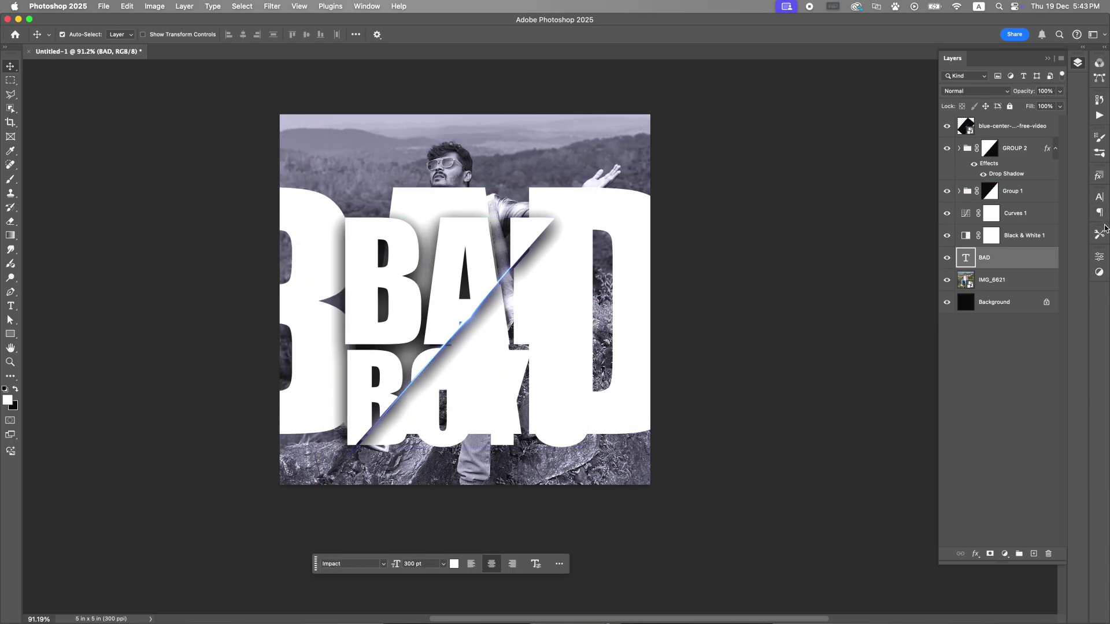
Apply faux italic to the large background BAD text
{"action": "left_click", "coordinate": [1100, 198]}
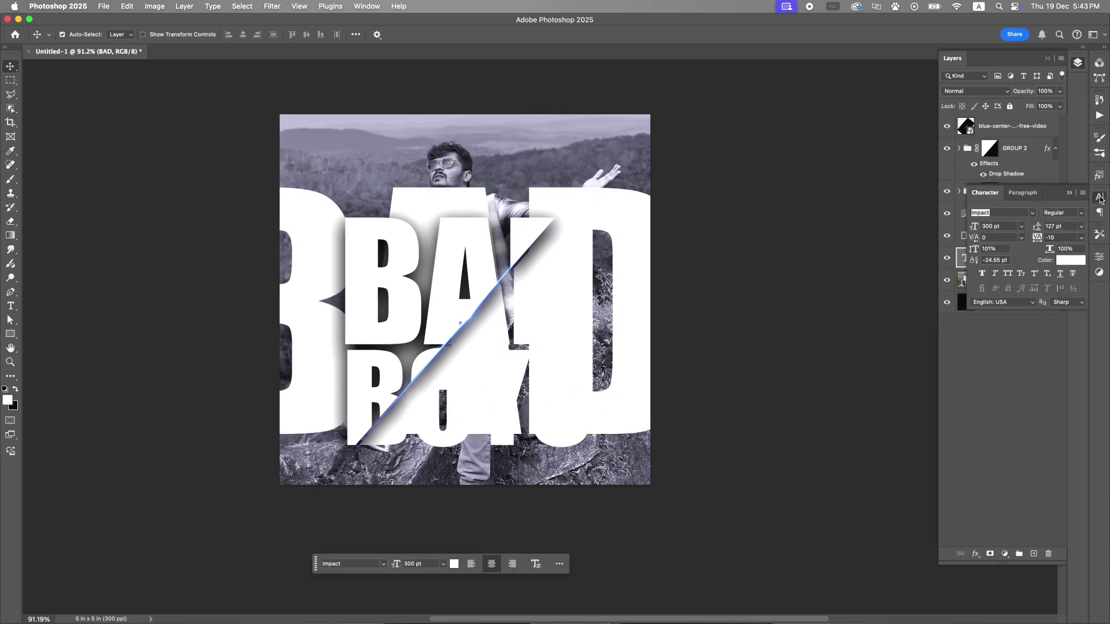
{"action": "left_click", "coordinate": [995, 275]}
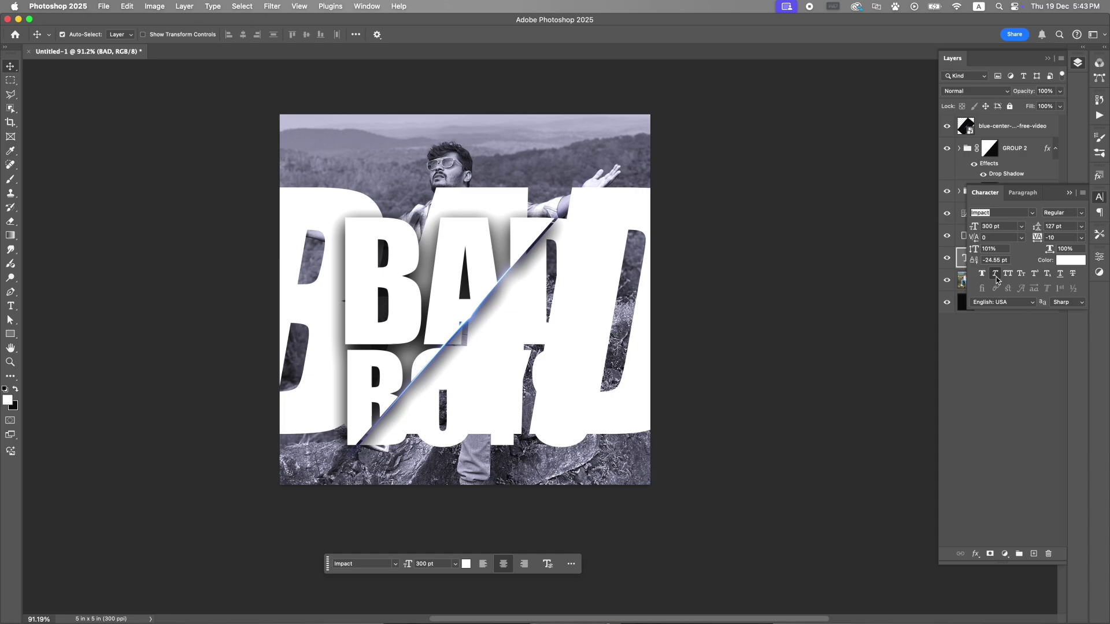
{"action": "left_click", "coordinate": [639, 219]}
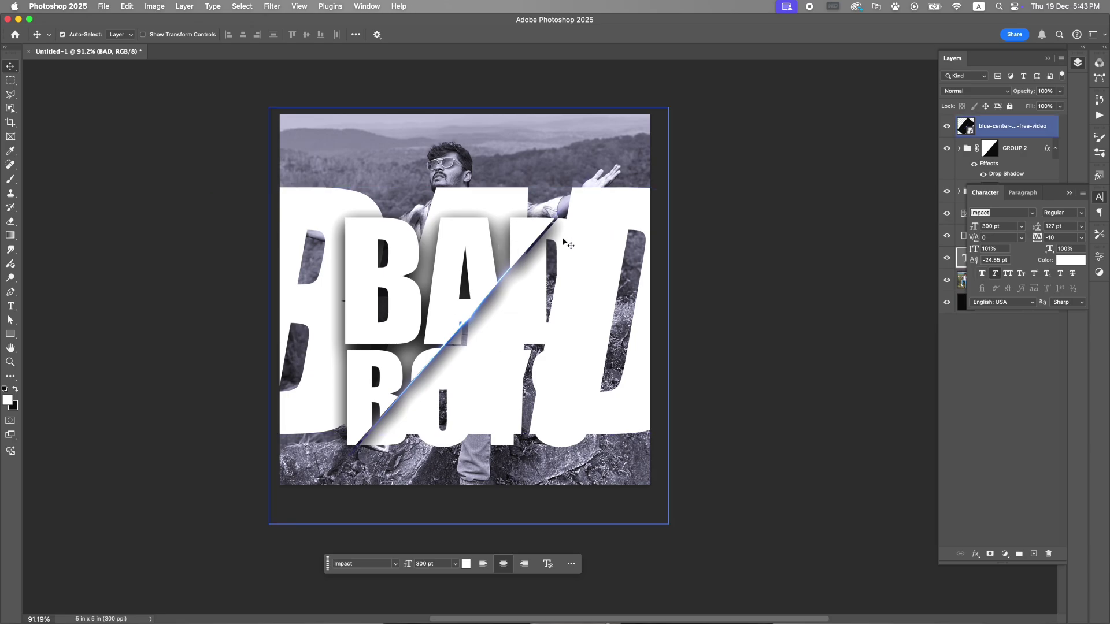
{"action": "left_click", "coordinate": [1071, 193]}
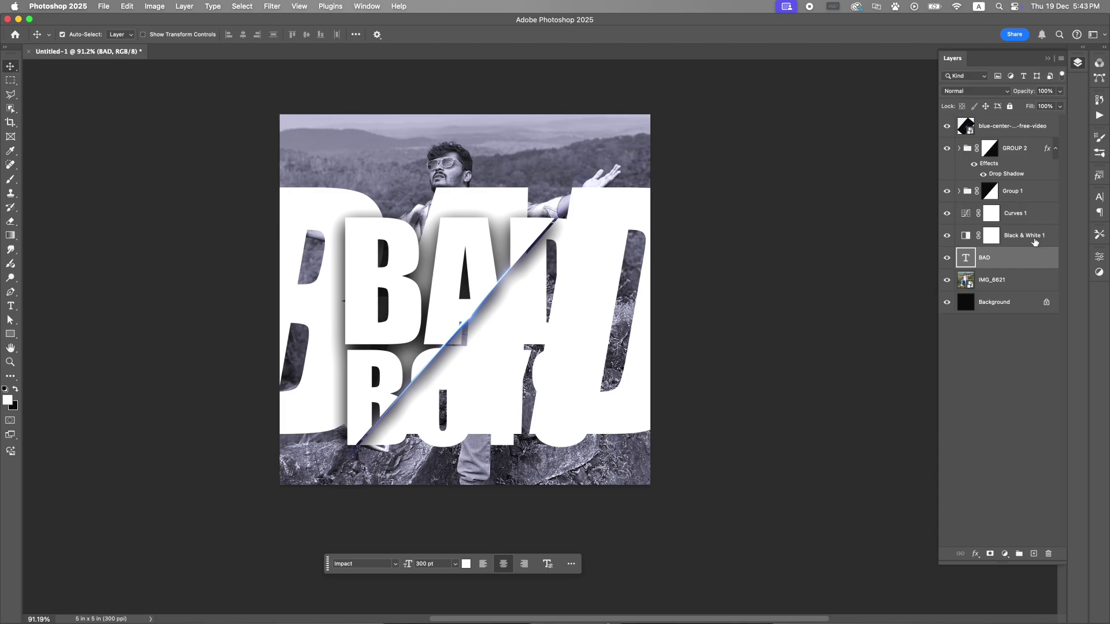
Give the large background BAD text the Darken blend mode and an Outer Glow effect so only its glowing outline shows
{"action": "double_click", "coordinate": [1049, 265]}
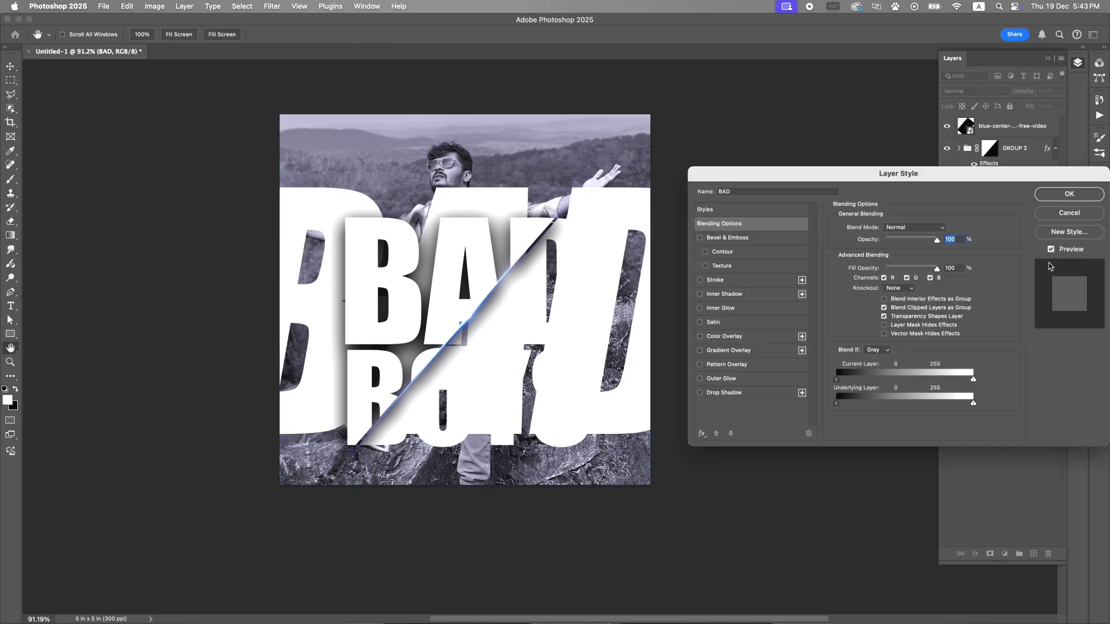
{"action": "left_click", "coordinate": [937, 147]}
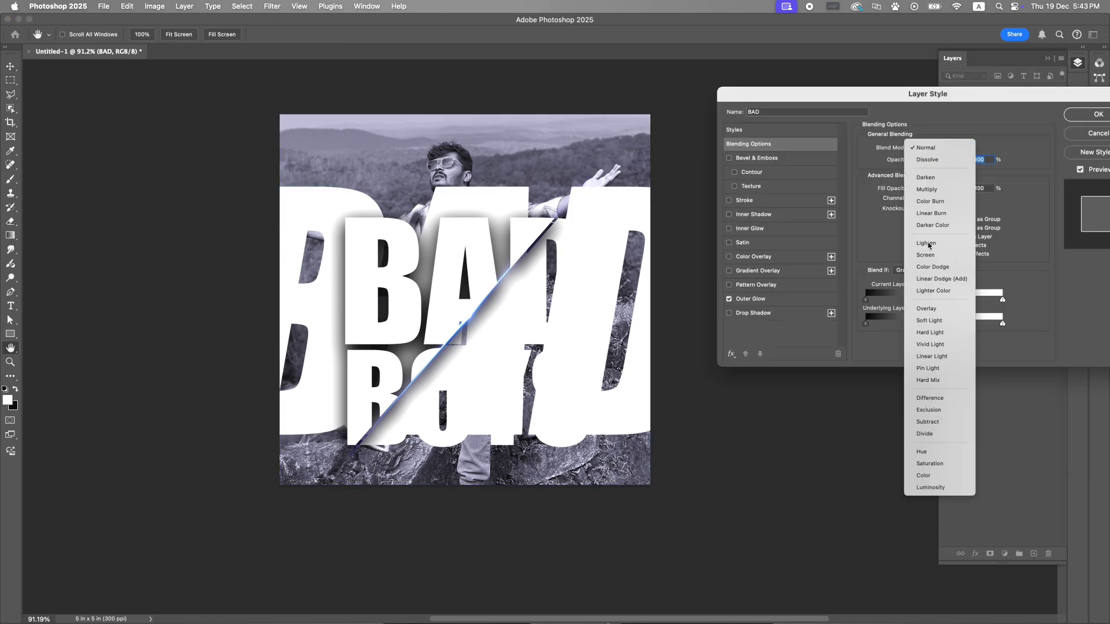
{"action": "left_click", "coordinate": [935, 178]}
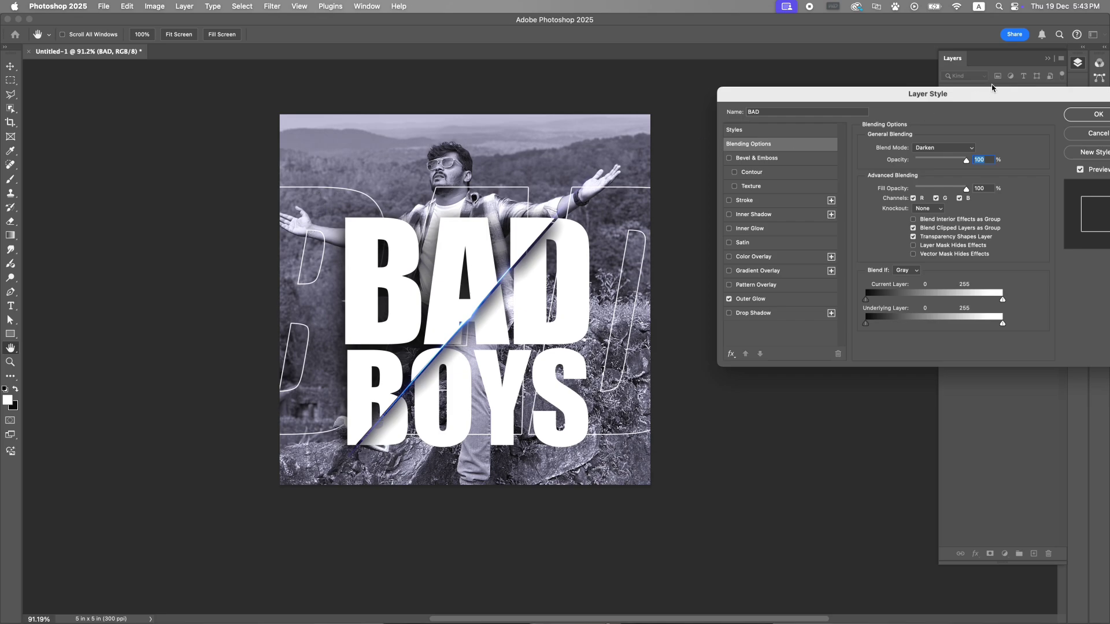
{"action": "left_click_drag", "start_coordinate": [982, 99], "coordinate": [871, 99]}
{"action": "left_click", "coordinate": [1002, 118]}
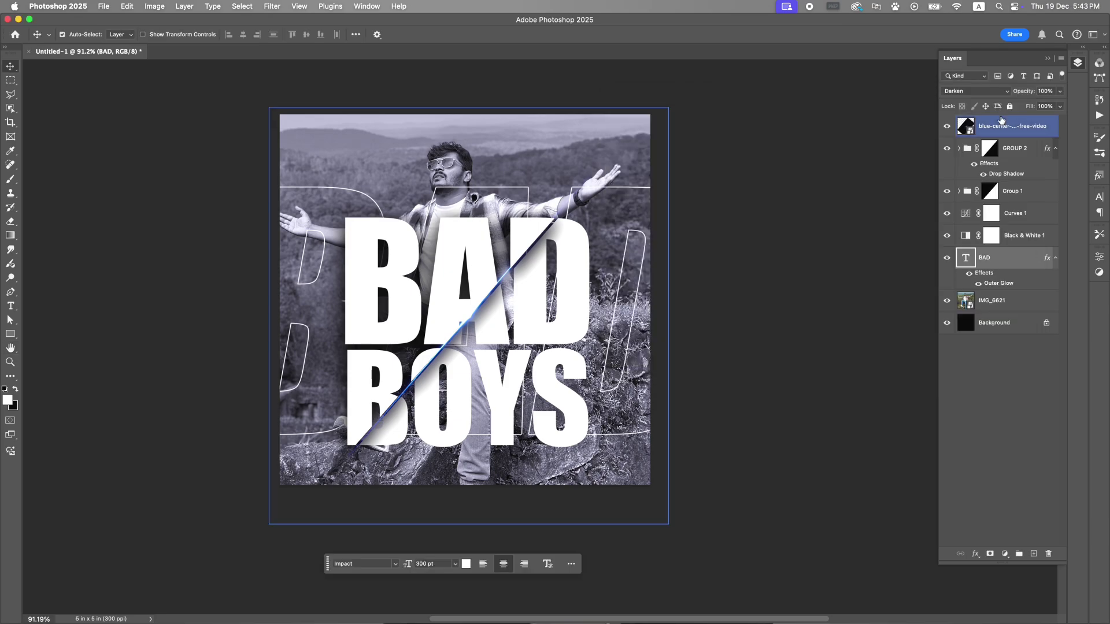
{"action": "key", "text": "v"}
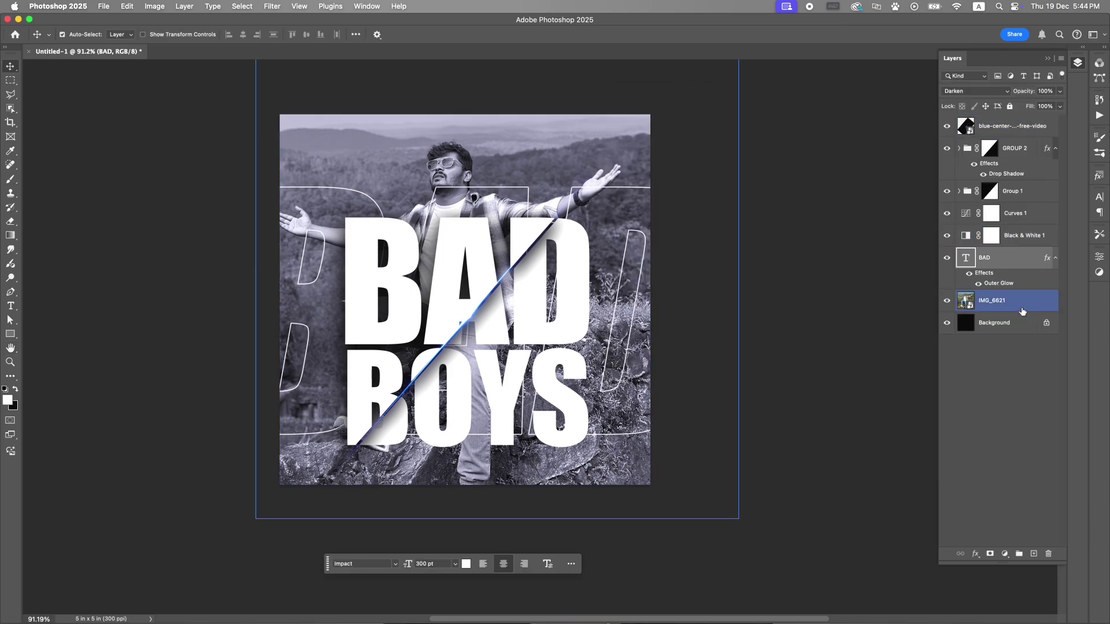
Lower the opacity of the IMG_6621 photo layer to 25%
{"action": "left_click", "coordinate": [1022, 309]}
{"action": "left_click", "coordinate": [1061, 91]}
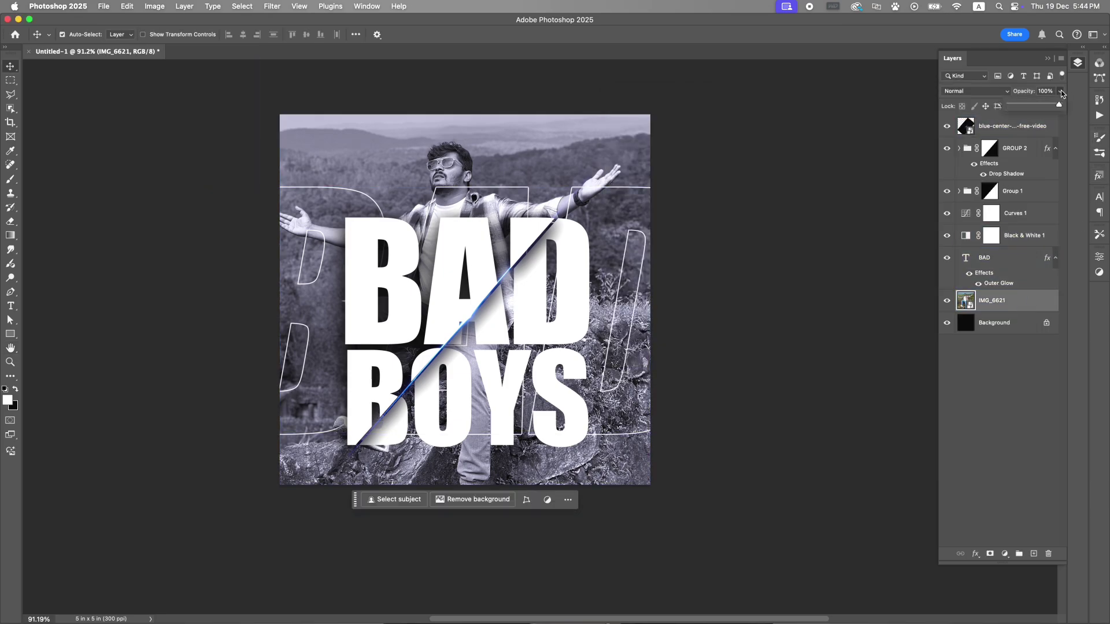
{"action": "left_click_drag", "start_coordinate": [1031, 107], "coordinate": [1018, 106]}
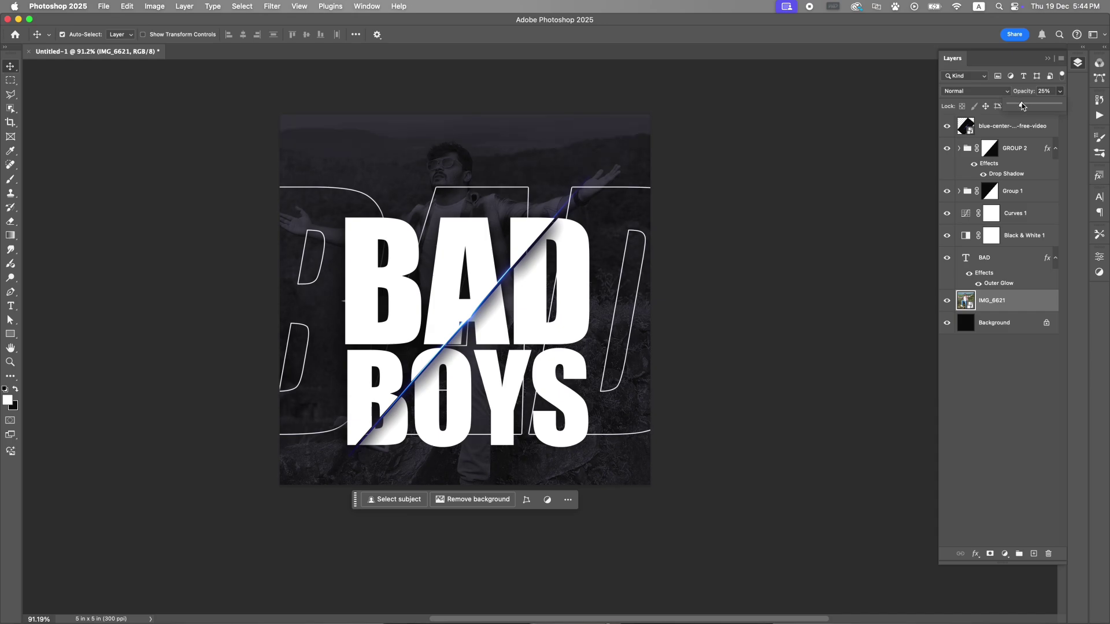
{"action": "left_click", "coordinate": [833, 203]}
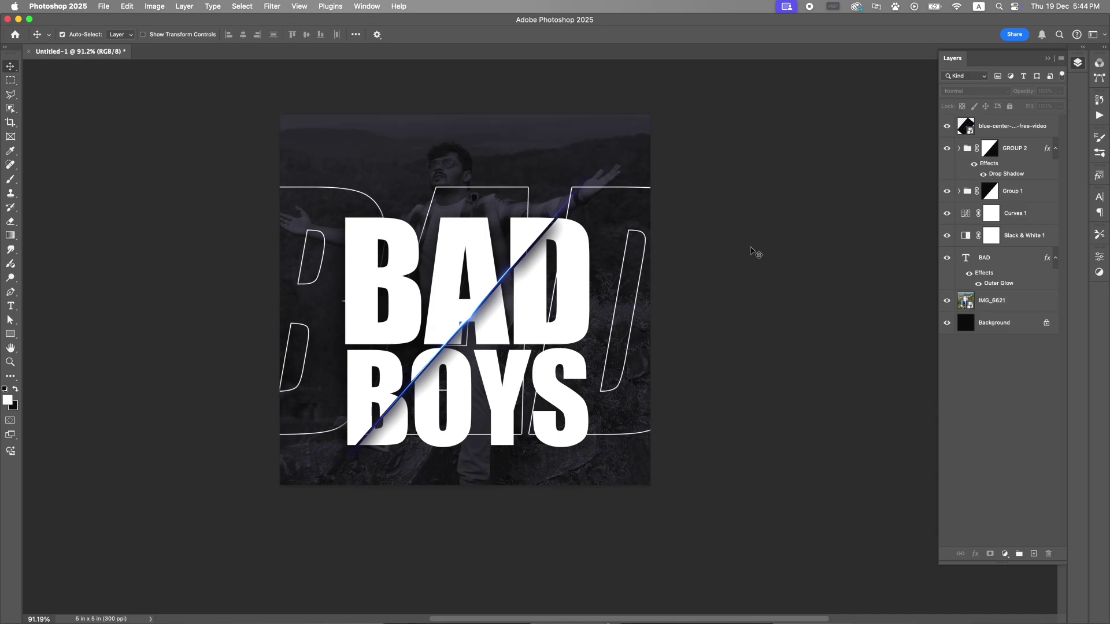
Add a layer mask to the lens flare layer and create a Curves adjustment layer above it
{"action": "left_click", "coordinate": [1023, 124]}
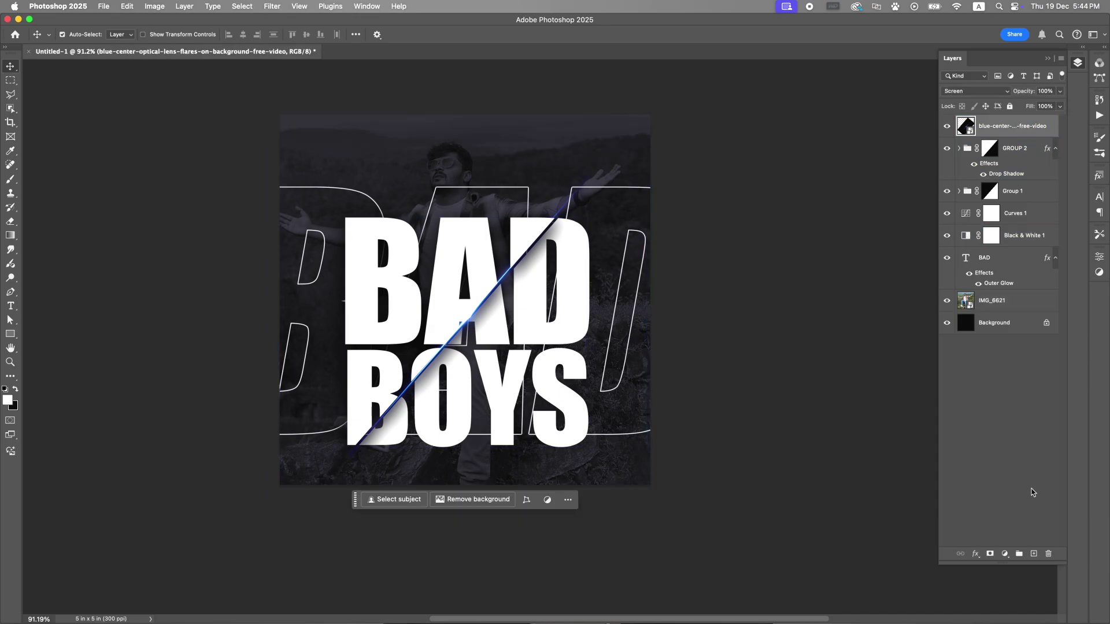
{"action": "left_click", "coordinate": [989, 553]}
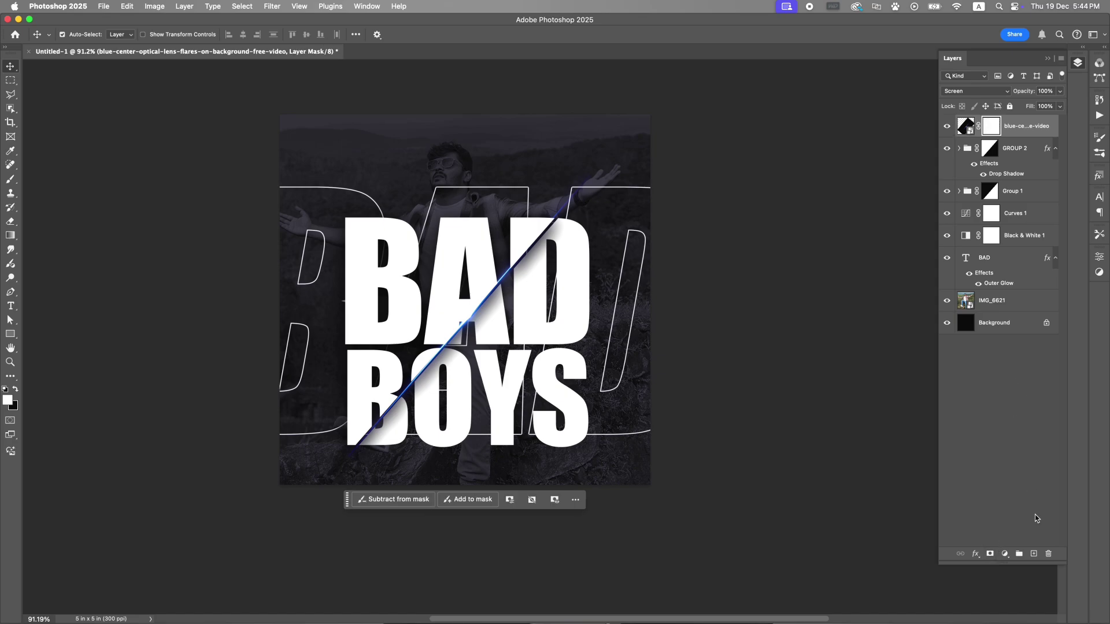
{"action": "left_click", "coordinate": [1004, 554]}
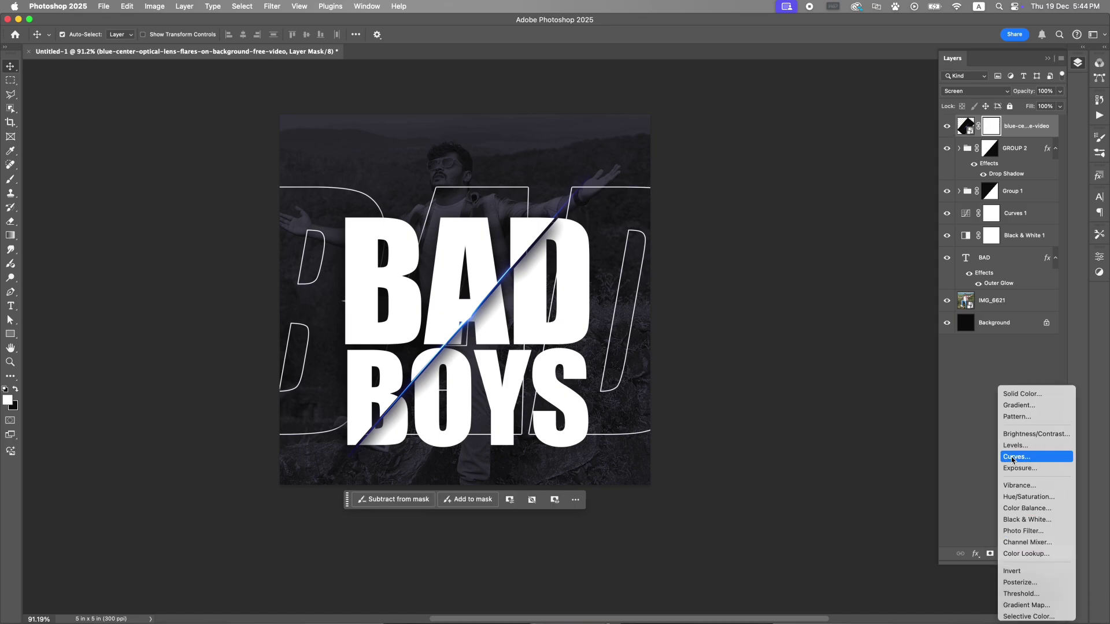
{"action": "left_click", "coordinate": [1016, 456]}
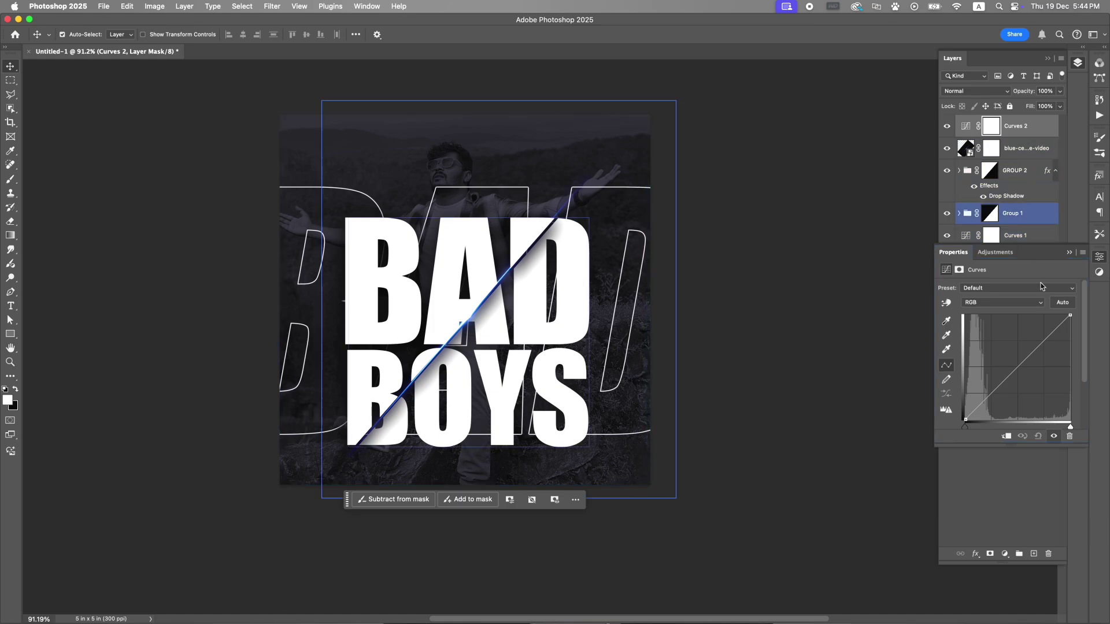
Boost the highlights of the new Curves adjustment's Blue channel by shifting its white point slightly inward
{"action": "left_click", "coordinate": [1015, 302]}
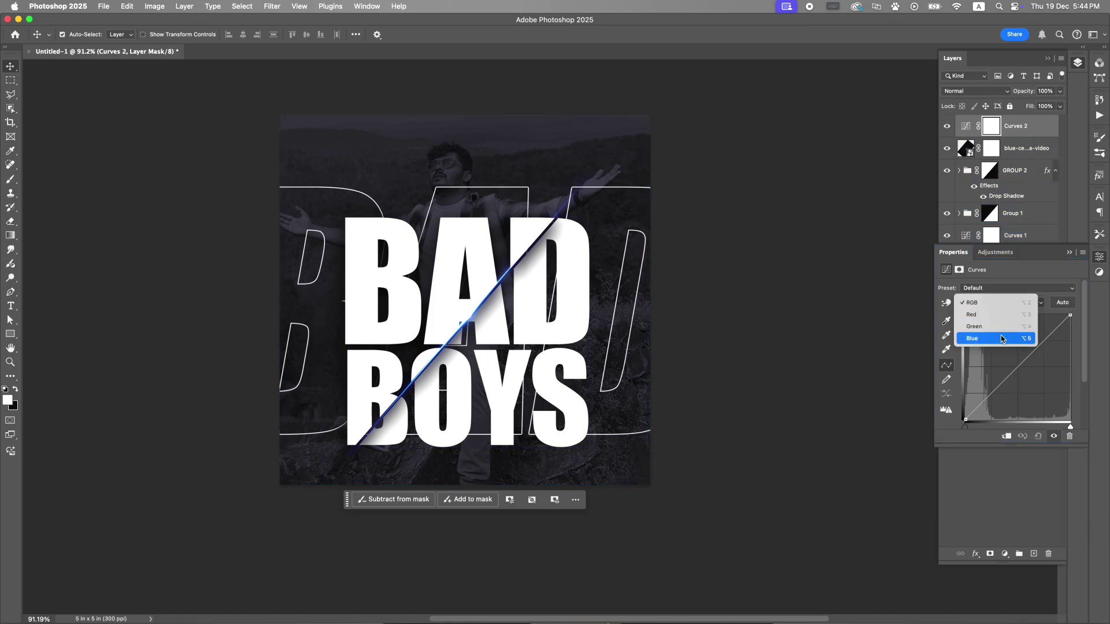
{"action": "left_click", "coordinate": [1001, 338]}
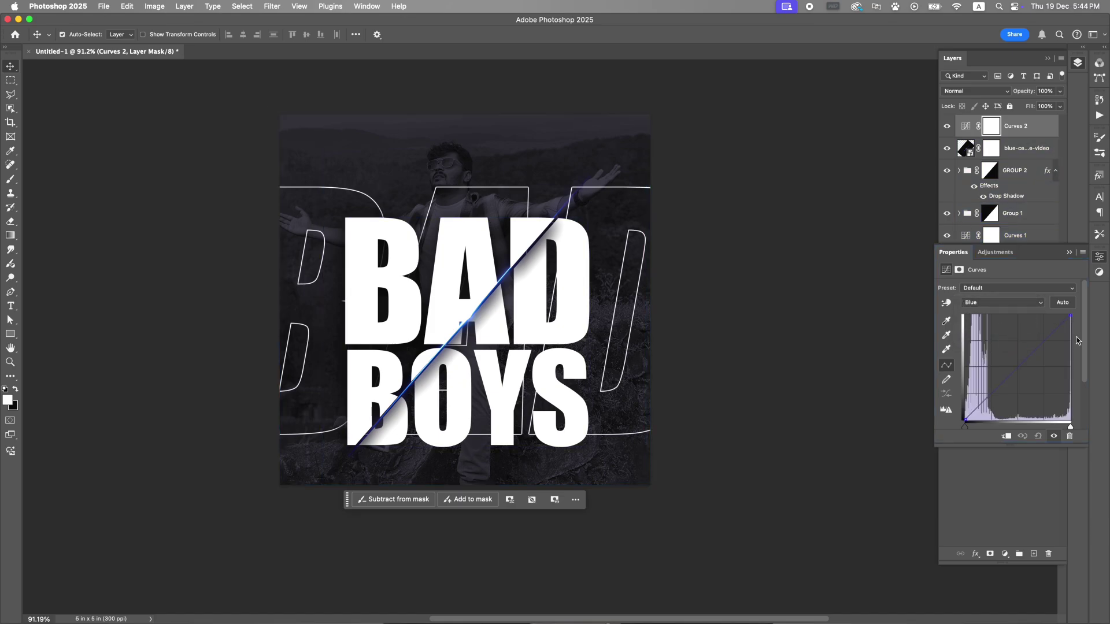
{"action": "mouse_move", "coordinate": [1065, 317]}
{"action": "left_mouse_down"}
{"action": "mouse_move", "coordinate": [1053, 317]}
{"action": "mouse_move", "coordinate": [1068, 333]}
{"action": "mouse_move", "coordinate": [1034, 317]}
{"action": "mouse_move", "coordinate": [1061, 316]}
{"action": "left_mouse_up"}
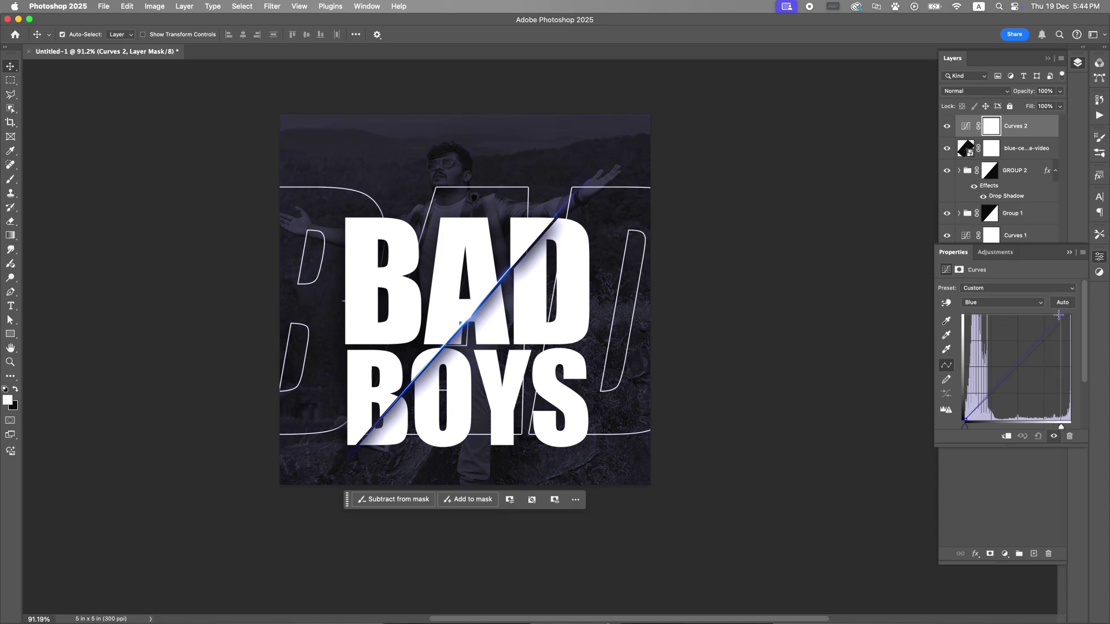
{"action": "left_click", "coordinate": [1068, 252]}
{"action": "left_click", "coordinate": [1007, 422]}
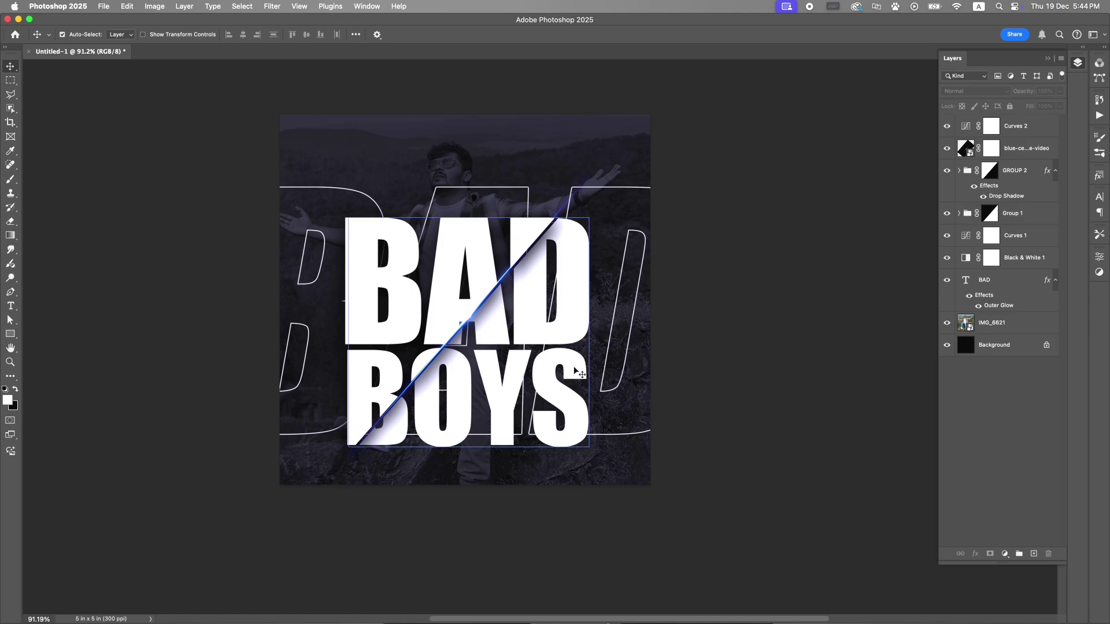
Hide the Black & White 1 adjustment layer to bring back the photo's colours
{"action": "left_click", "coordinate": [645, 370]}
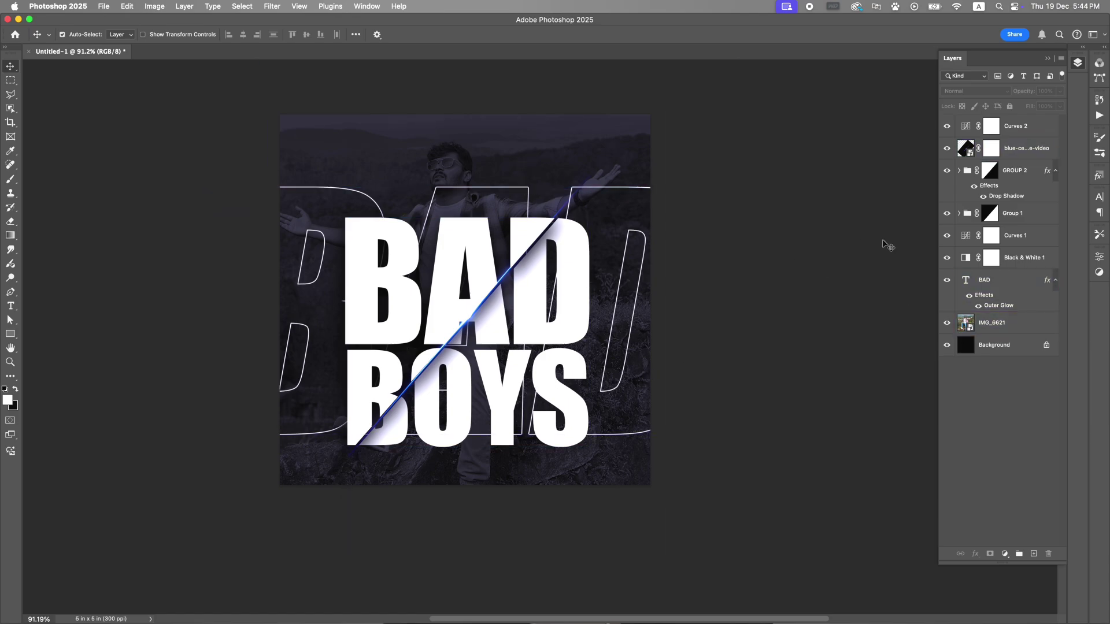
{"action": "left_click", "coordinate": [947, 258]}
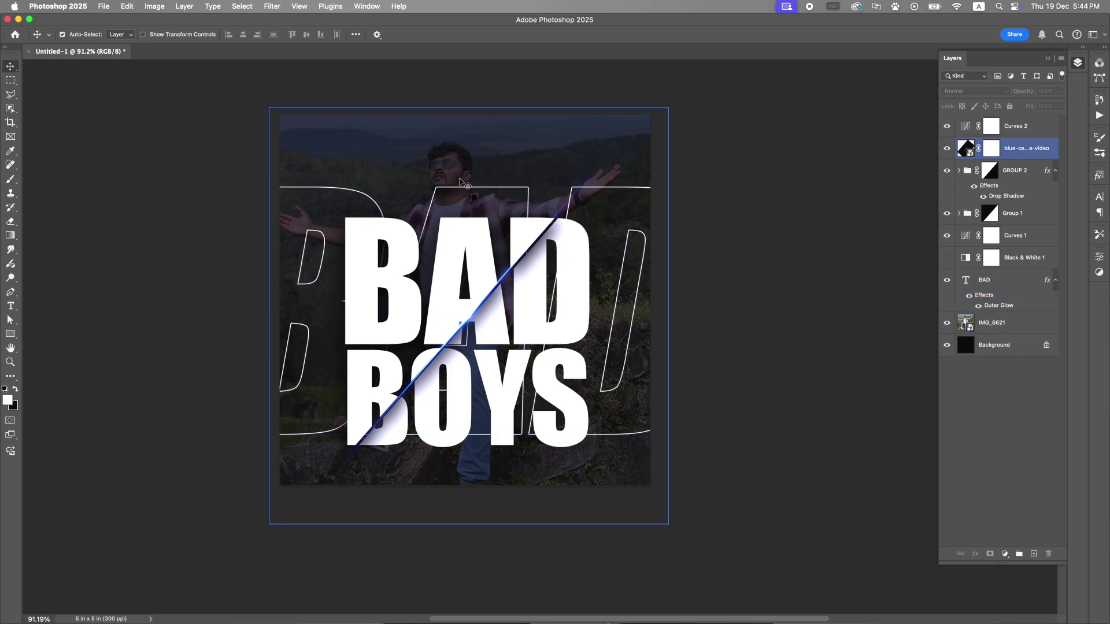